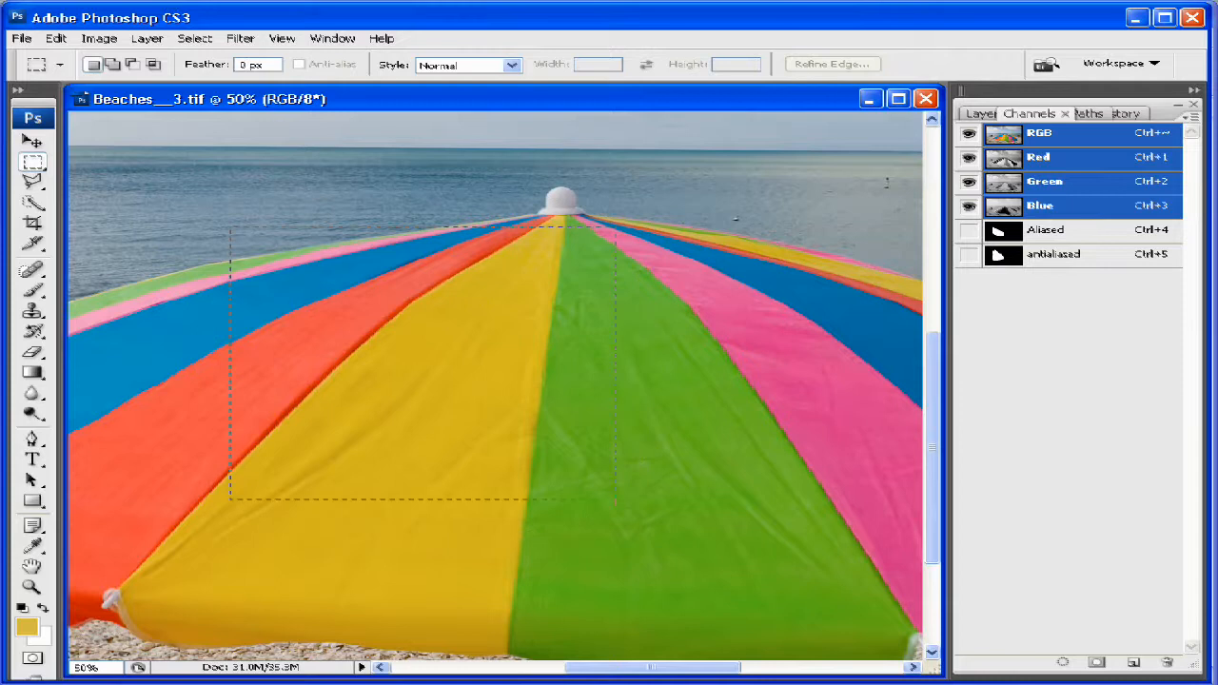
- Draw a rectangular selection over the umbrella's yellow and green panels and distort it, raising the top edge and pulling both right corners outward
{"action": "left_click_drag", "start_coordinate": [617, 500], "coordinate": [638, 528]}
{"action": "left_click", "coordinate": [194, 38]}
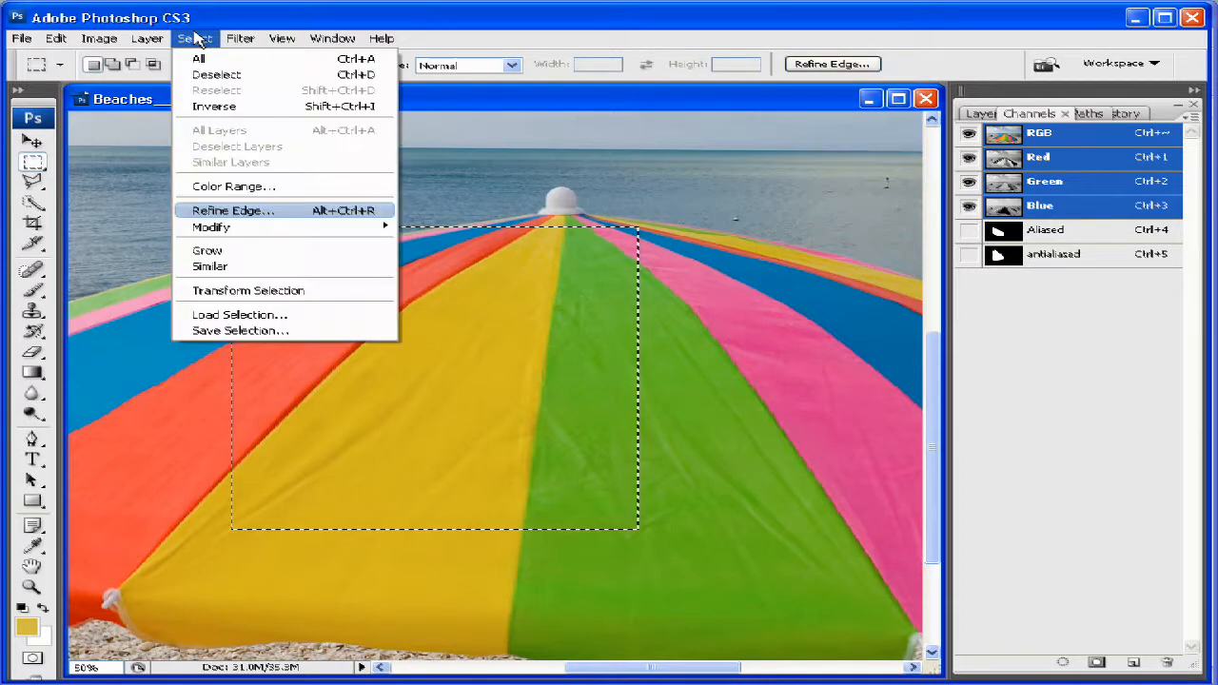
{"action": "left_click", "coordinate": [309, 296]}
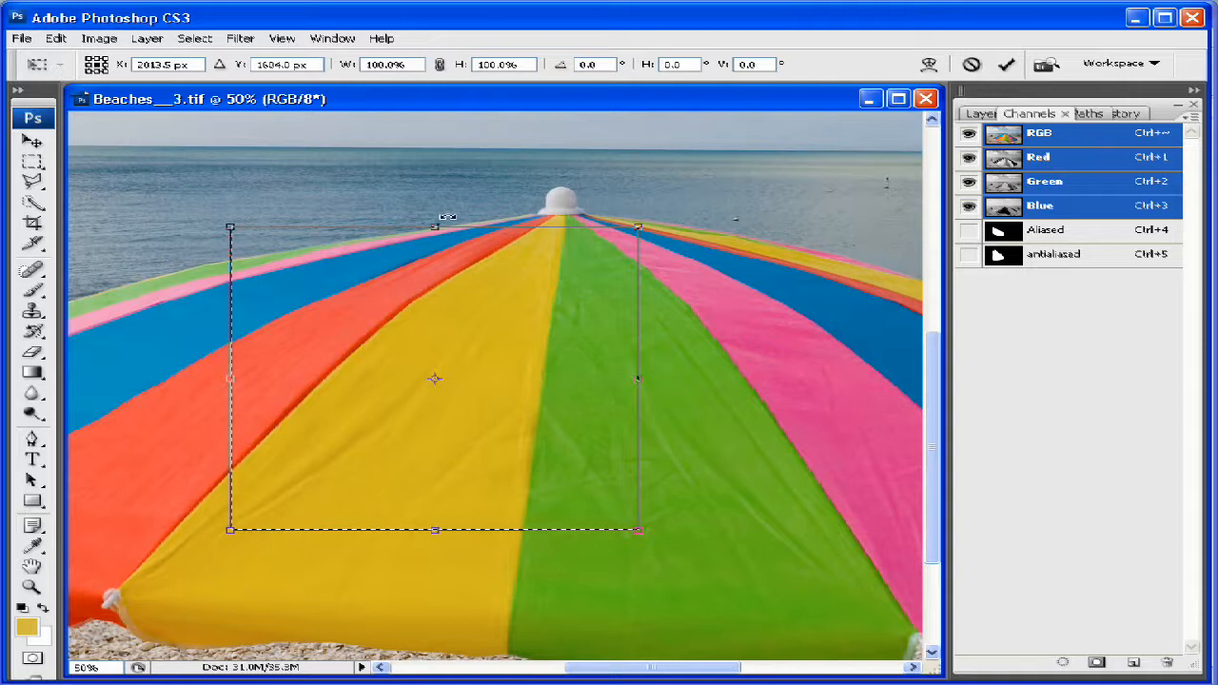
{"action": "left_click_drag", "start_coordinate": [435, 225], "coordinate": [565, 198]}
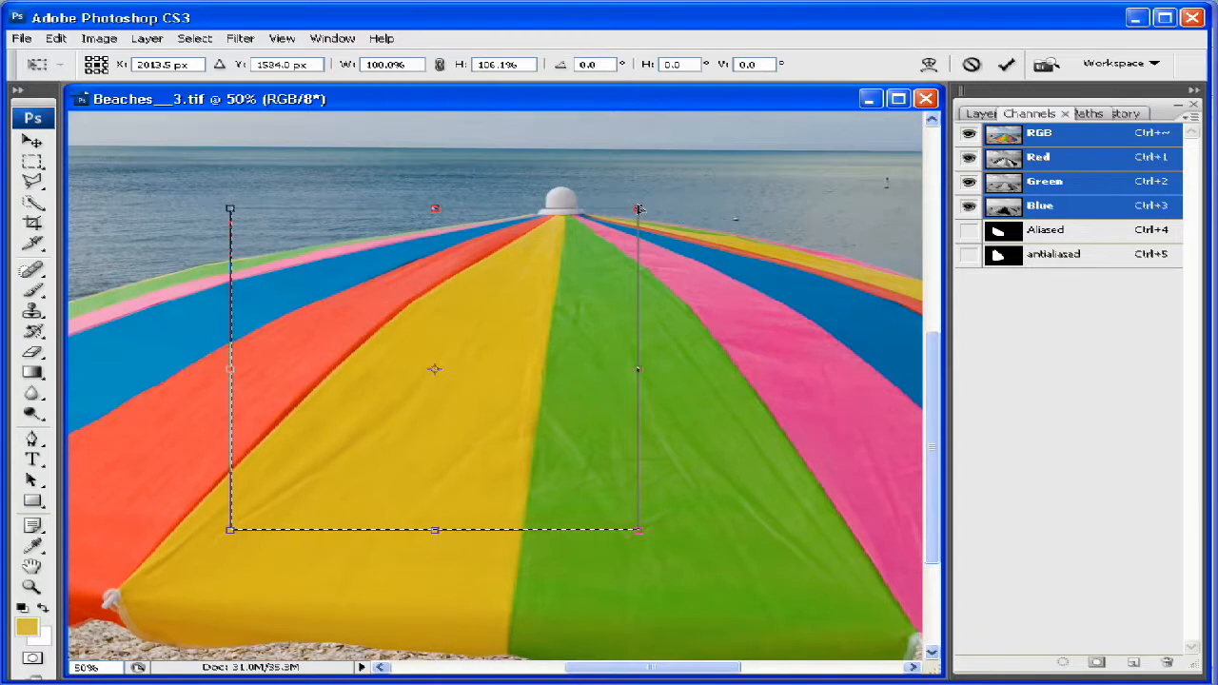
{"action": "left_click_drag", "start_coordinate": [639, 208], "coordinate": [750, 146]}
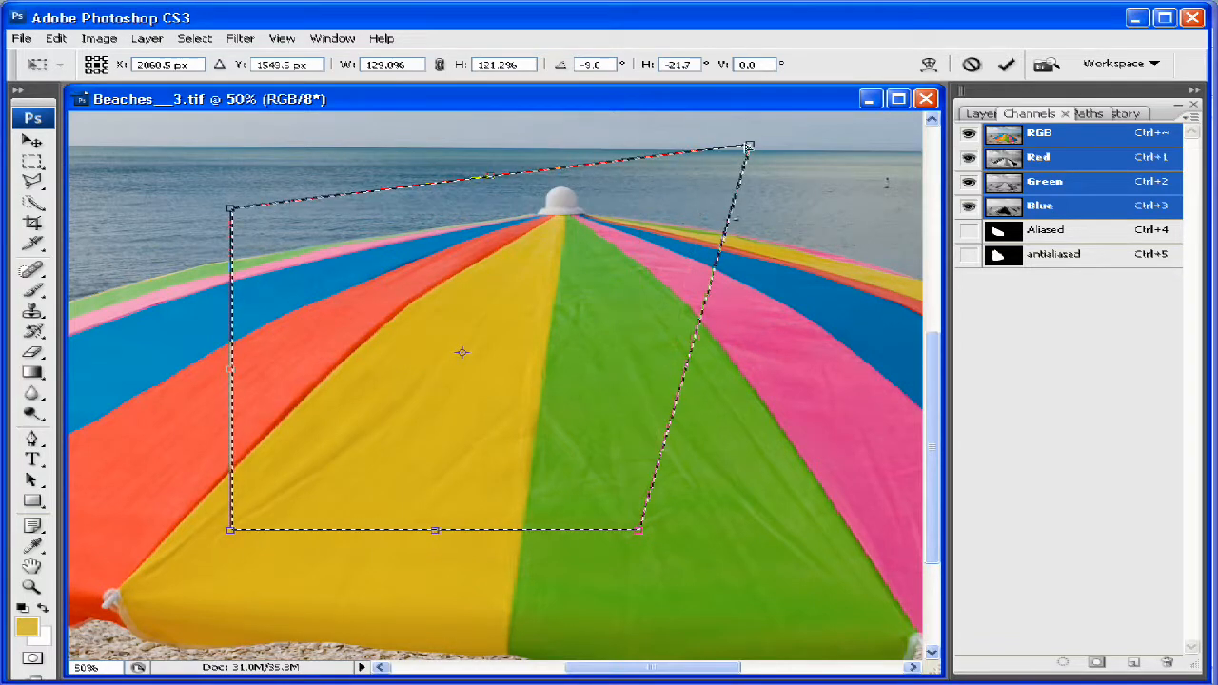
{"action": "left_click_drag", "start_coordinate": [639, 529], "coordinate": [718, 604]}
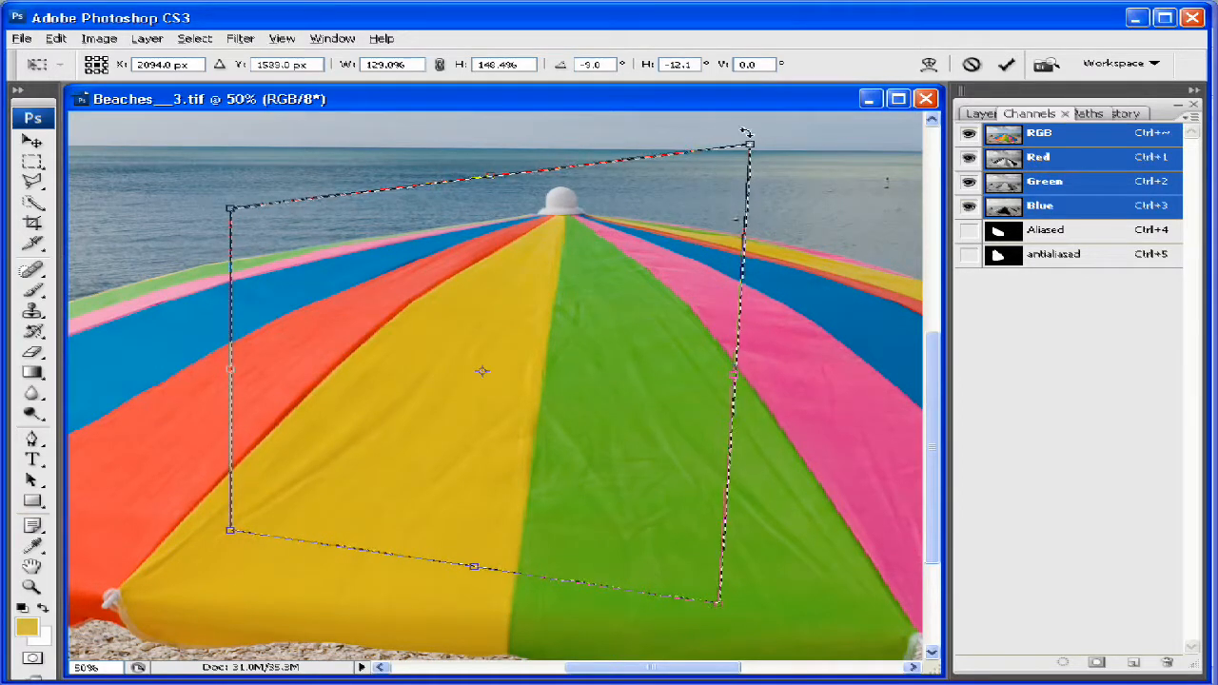
- Scale the distorted selection up to about 254.5% width and 292.7% height around its centre and apply the transformation
{"action": "key", "text": "alt"}
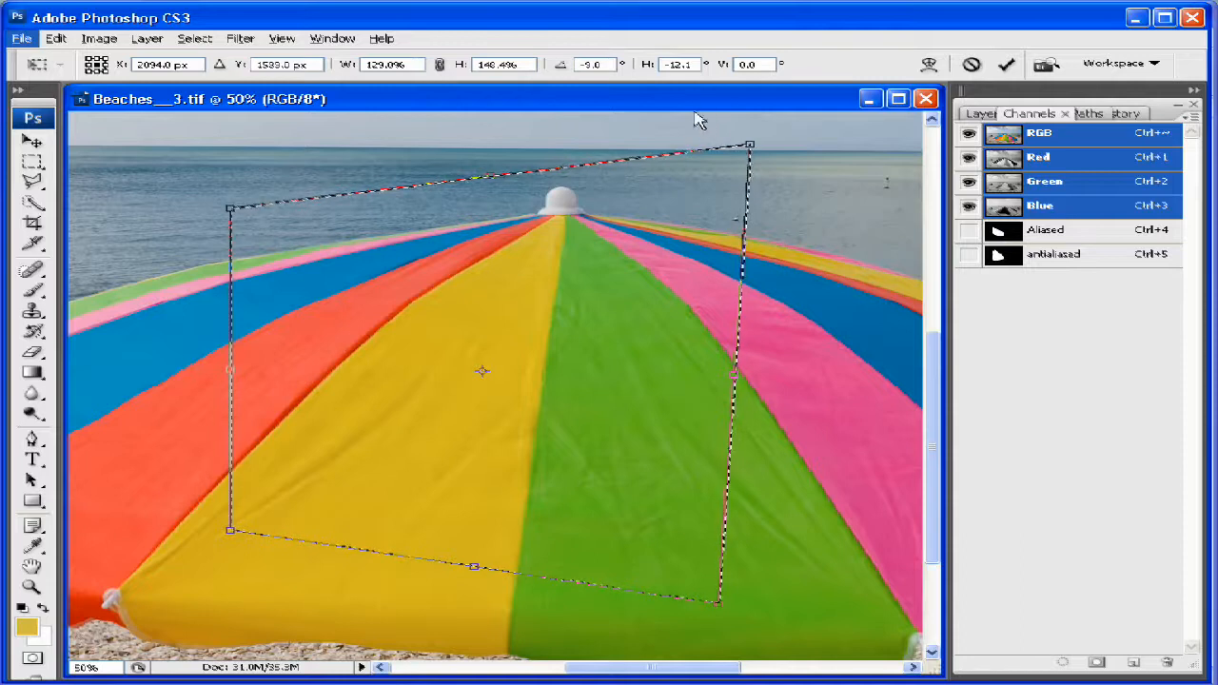
{"action": "left_click_drag", "start_coordinate": [751, 144], "coordinate": [600, 268]}
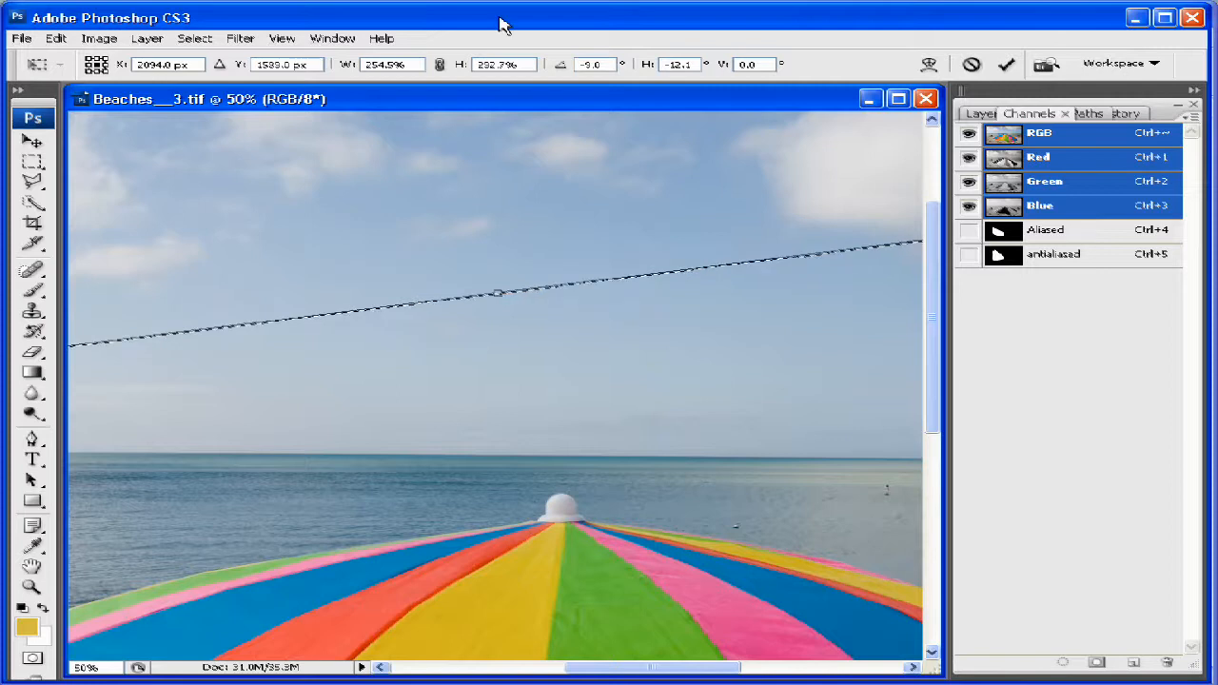
{"action": "key", "text": "Return"}
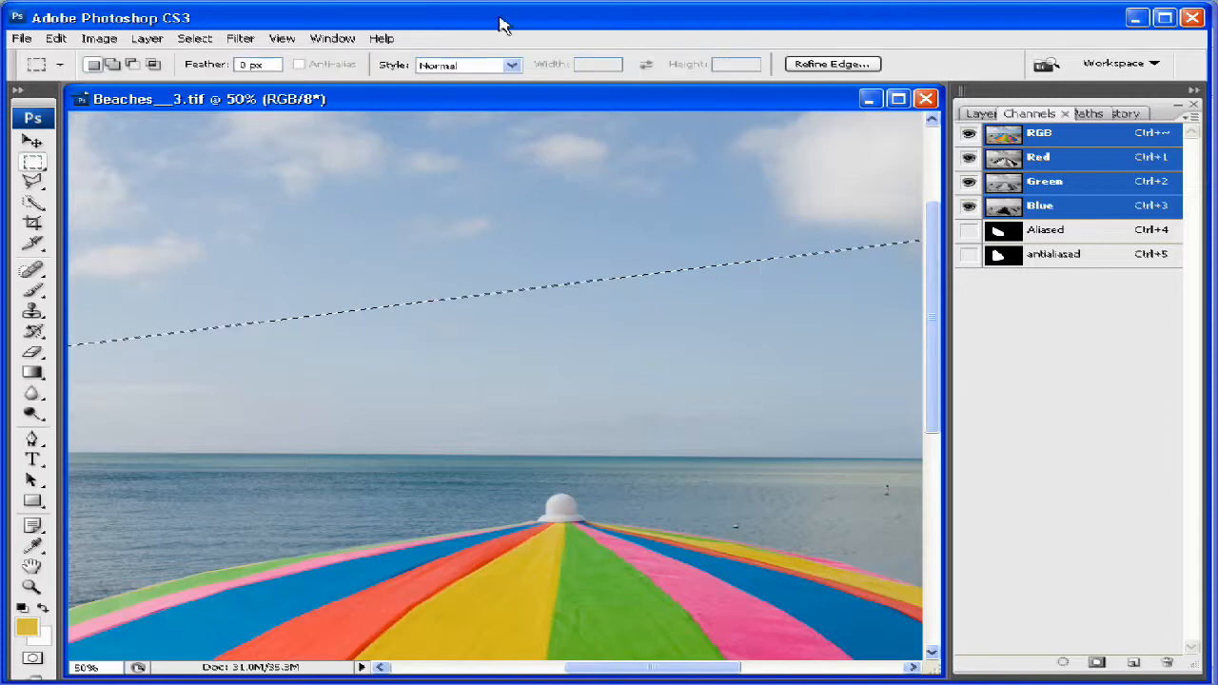
{"action": "key", "text": "ctrl+minus"}
{"action": "key", "text": "ctrl+minus"}
{"action": "key", "text": "ctrl+minus"}
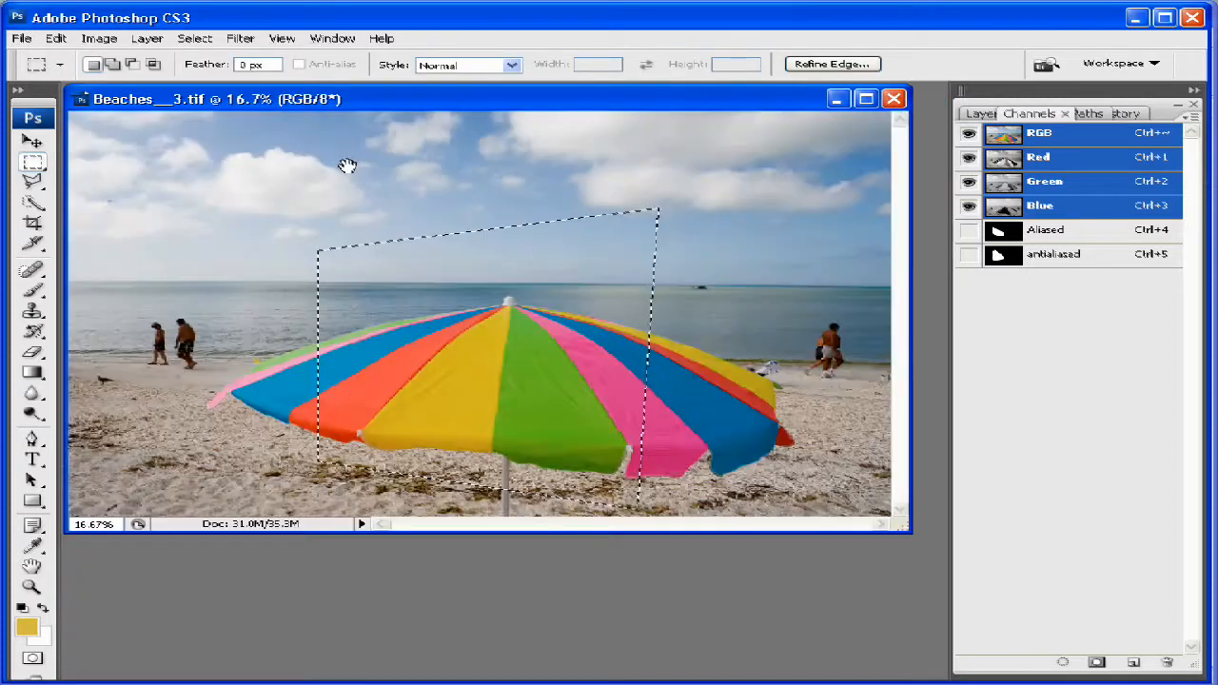
{"action": "key", "text": "ctrl+plus"}
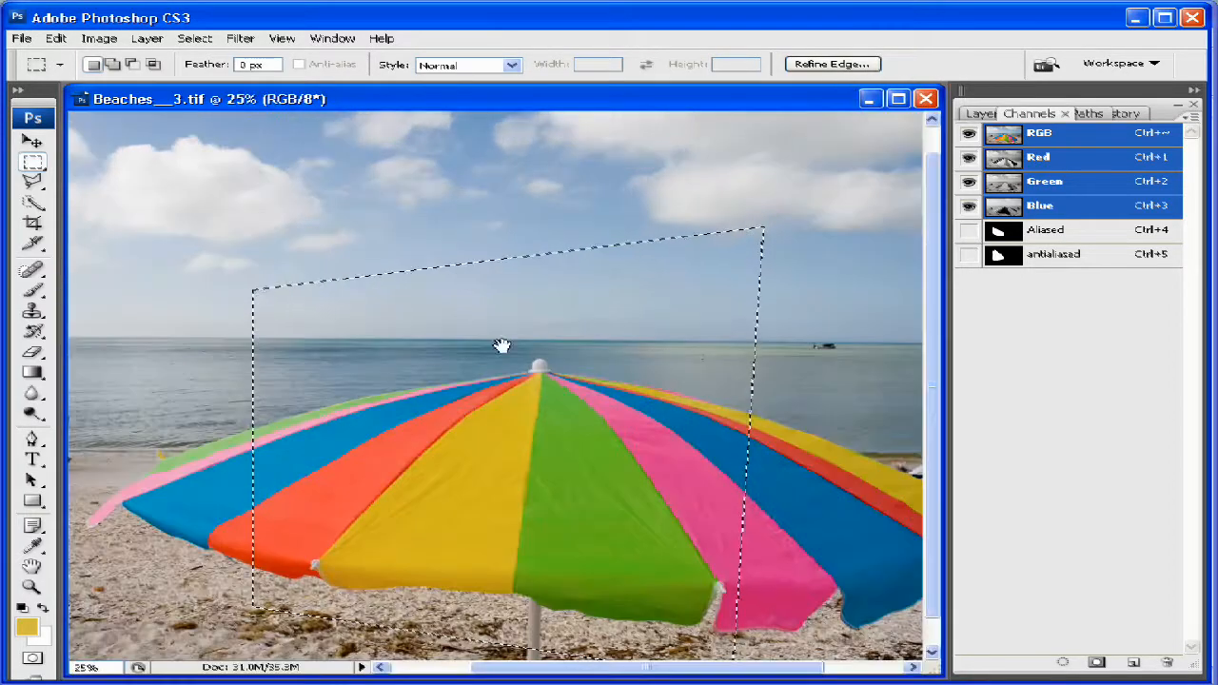
{"action": "left_click_drag", "start_coordinate": [451, 474], "coordinate": [462, 444]}
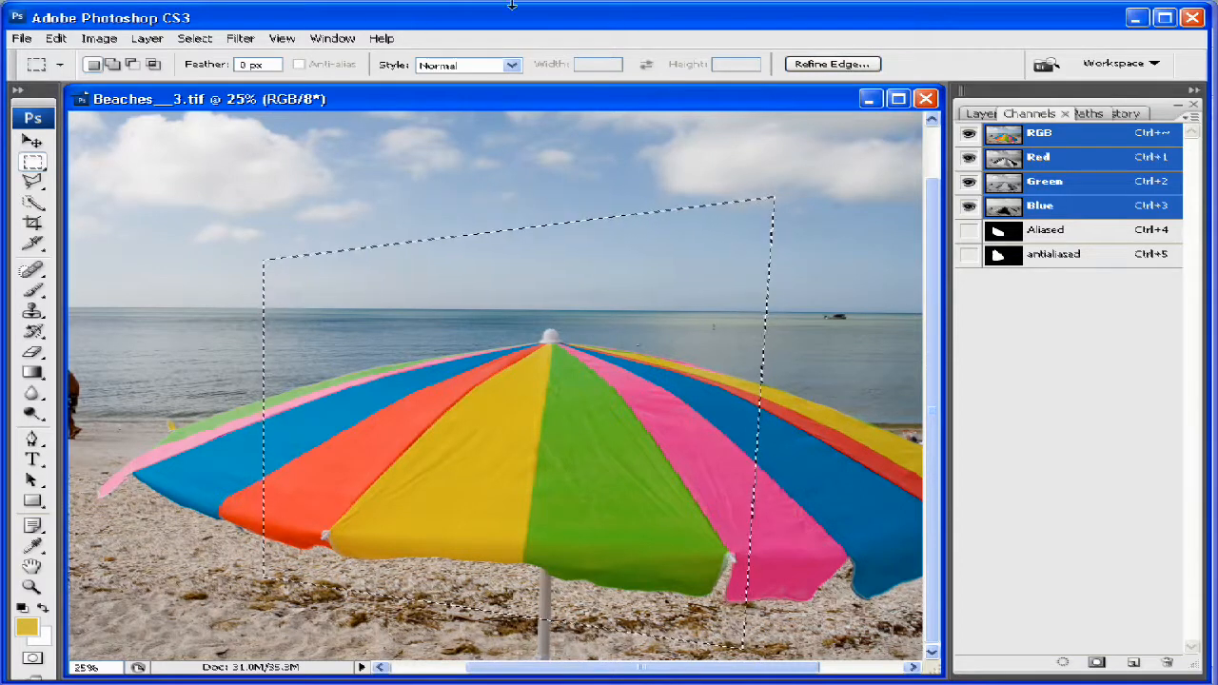
- Delete the saved alpha channels Aliased and antialiased
{"action": "left_click", "coordinate": [1080, 238]}
{"action": "left_click", "coordinate": [1112, 255], "text": "shift"}
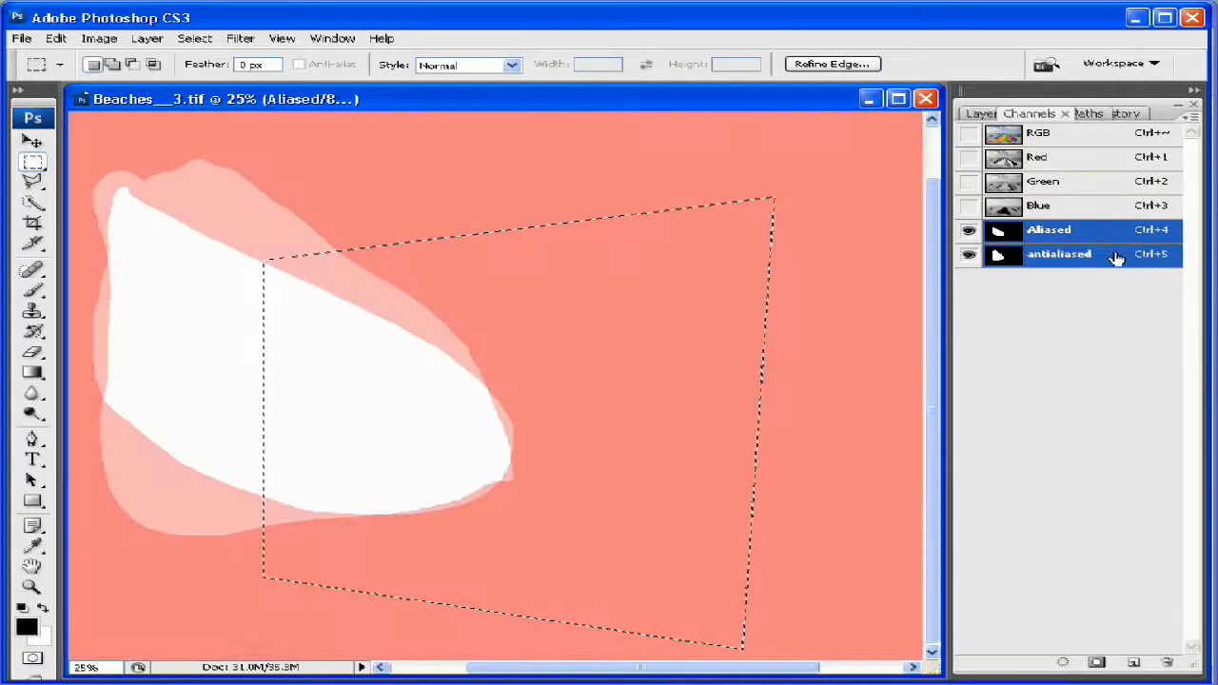
{"action": "left_click_drag", "start_coordinate": [1116, 258], "coordinate": [1168, 662]}
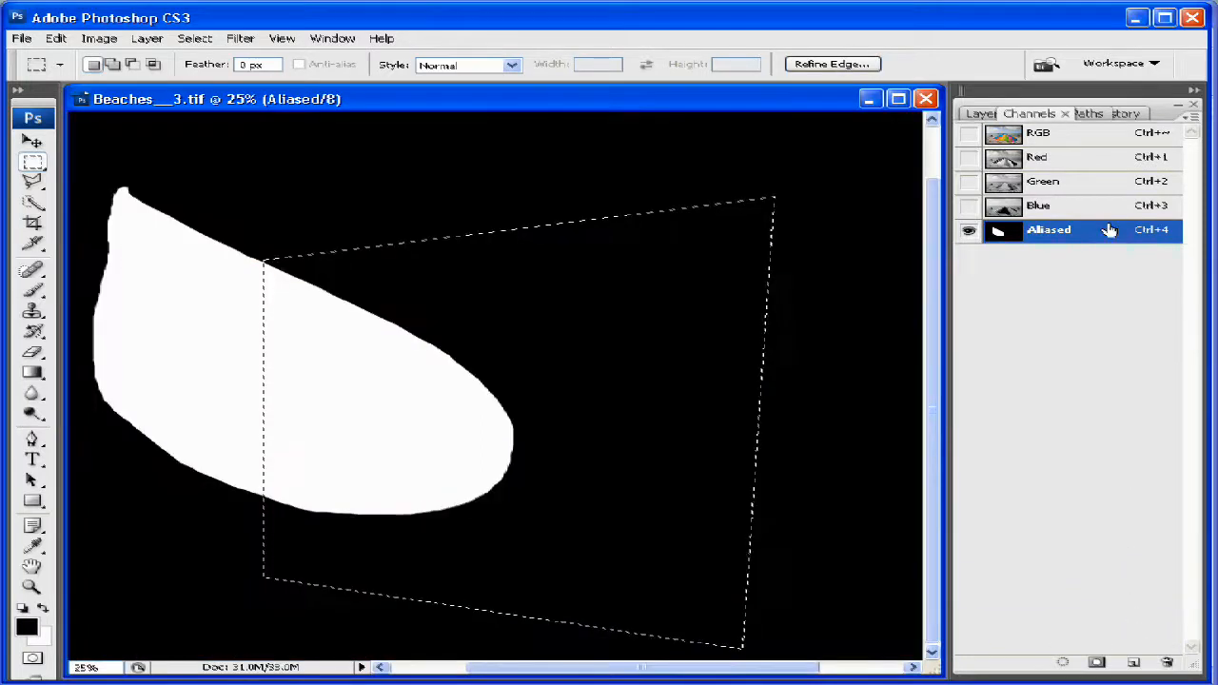
{"action": "left_click_drag", "start_coordinate": [1109, 231], "coordinate": [1168, 661]}
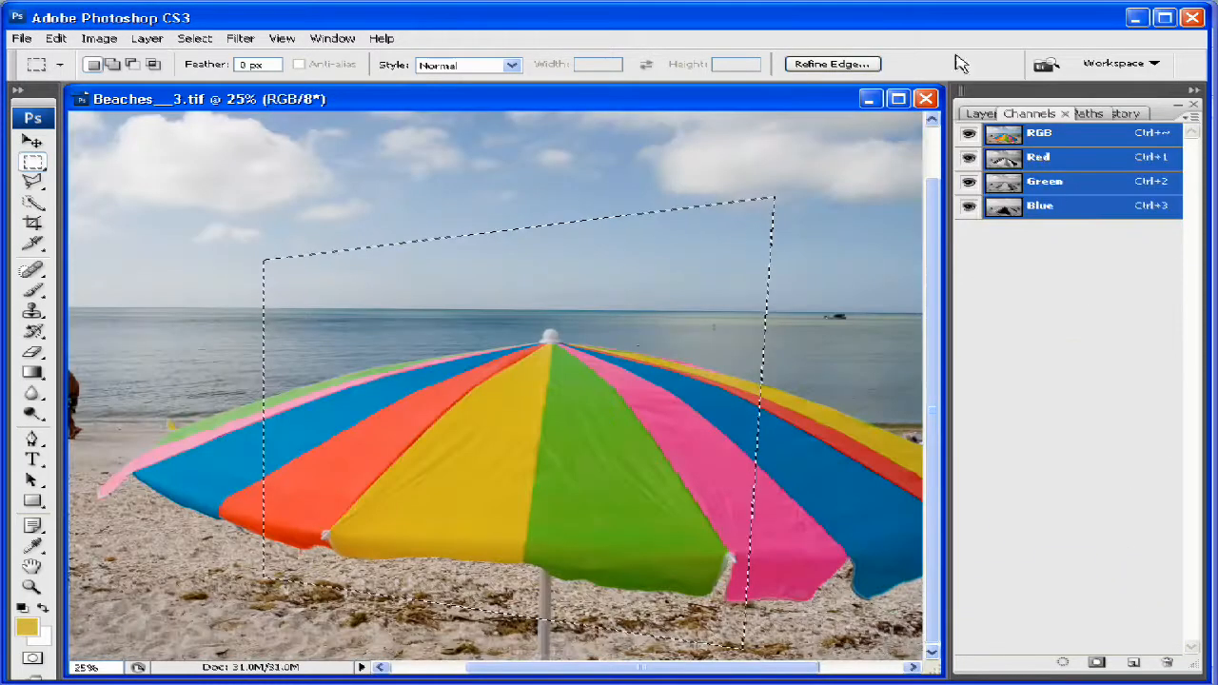
- Duplicate the Background layer and add a layer mask to the copy from the current selection, without an additional vector mask
{"action": "left_click", "coordinate": [980, 114]}
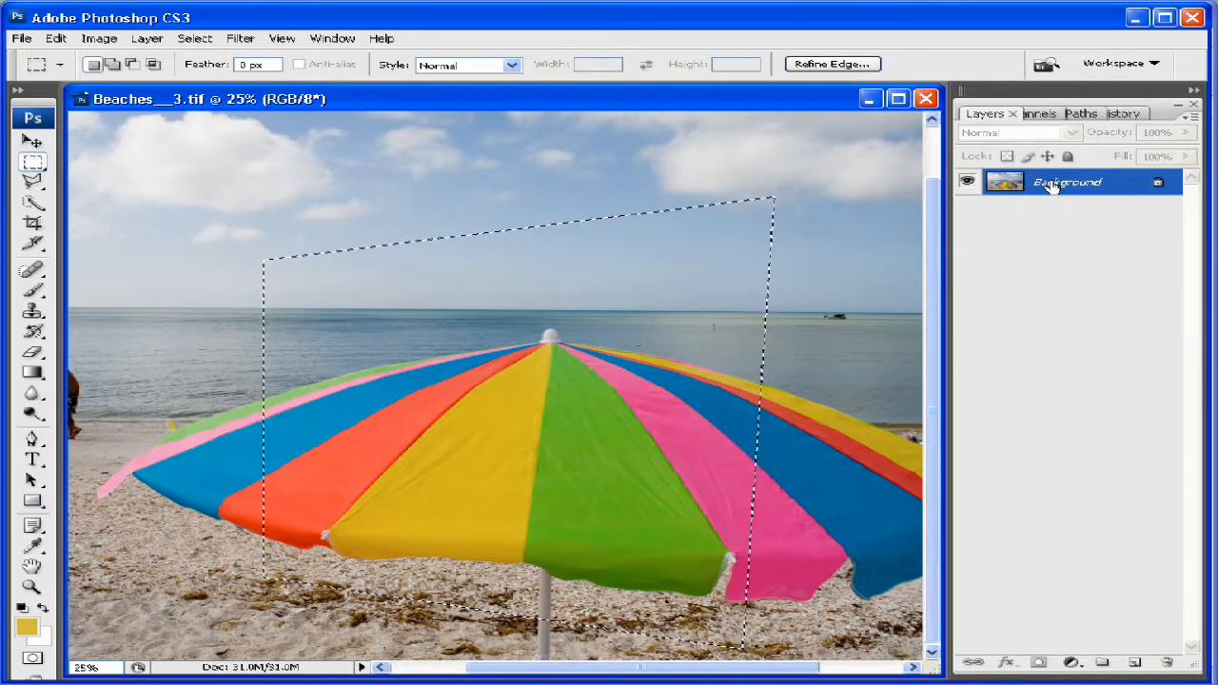
{"action": "left_click_drag", "start_coordinate": [1056, 186], "coordinate": [1131, 662]}
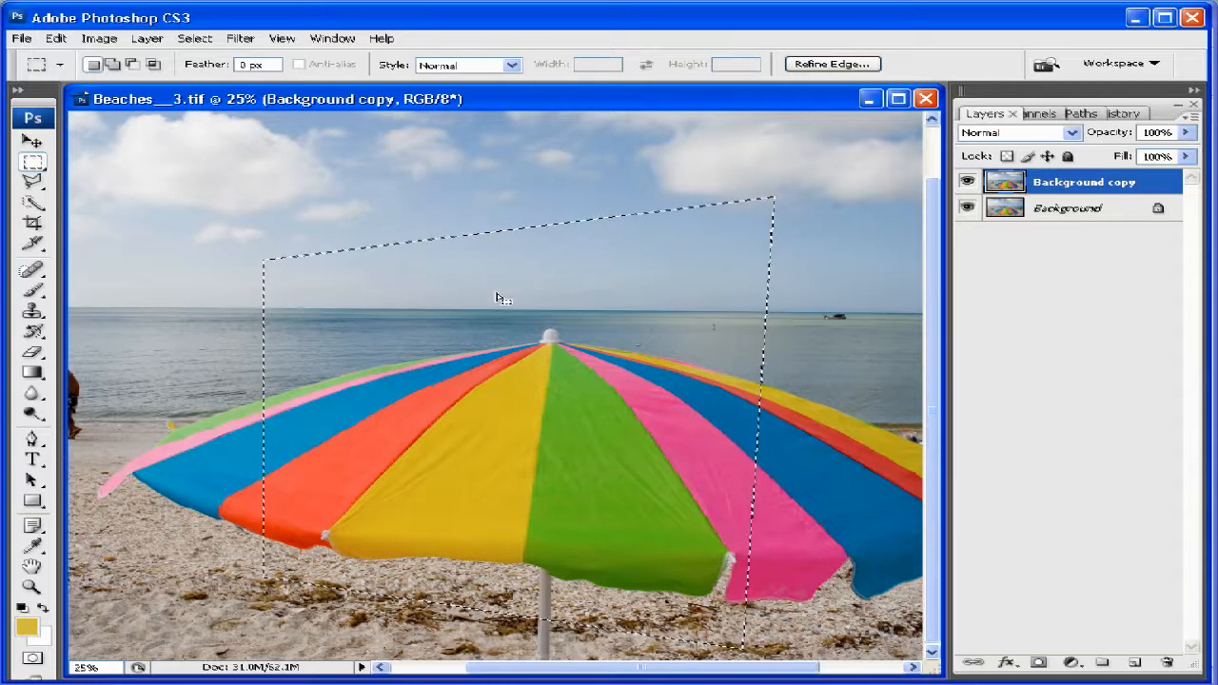
{"action": "left_click", "coordinate": [1041, 663]}
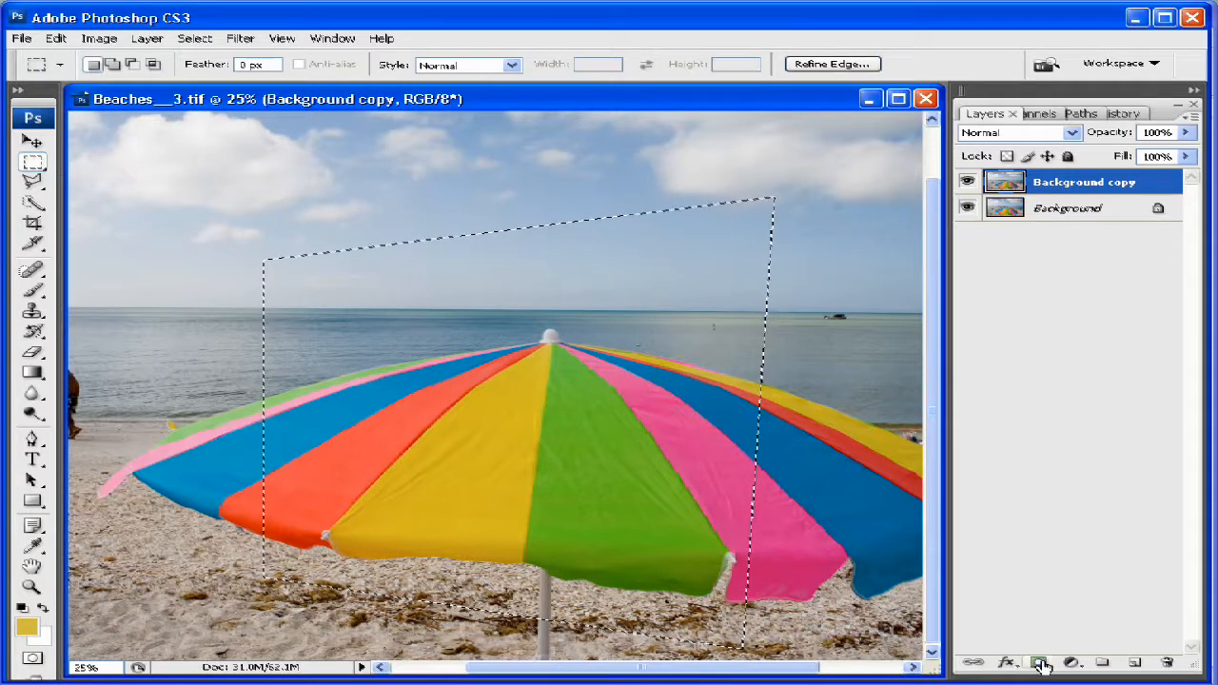
{"action": "double_click", "coordinate": [1042, 664]}
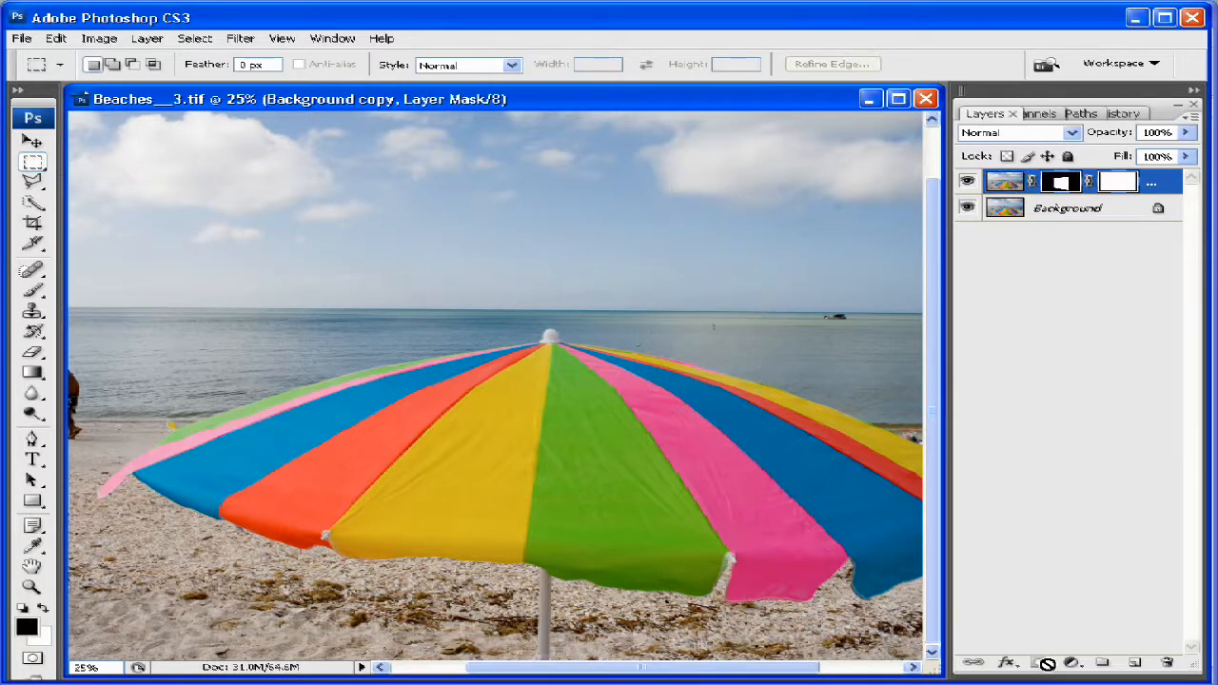
{"action": "key", "text": "ctrl+z"}
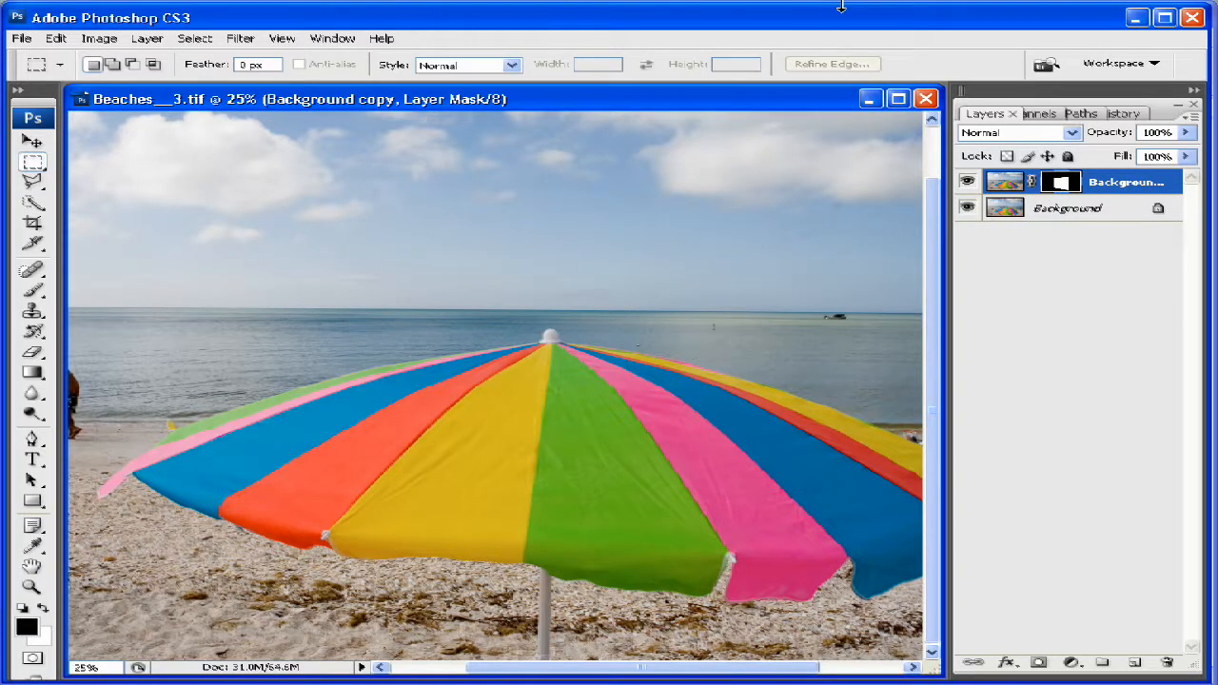
- Darken the image of the Background copy layer with a Curves adjustment, targeting the image instead of its mask
{"action": "left_click", "coordinate": [1005, 182]}
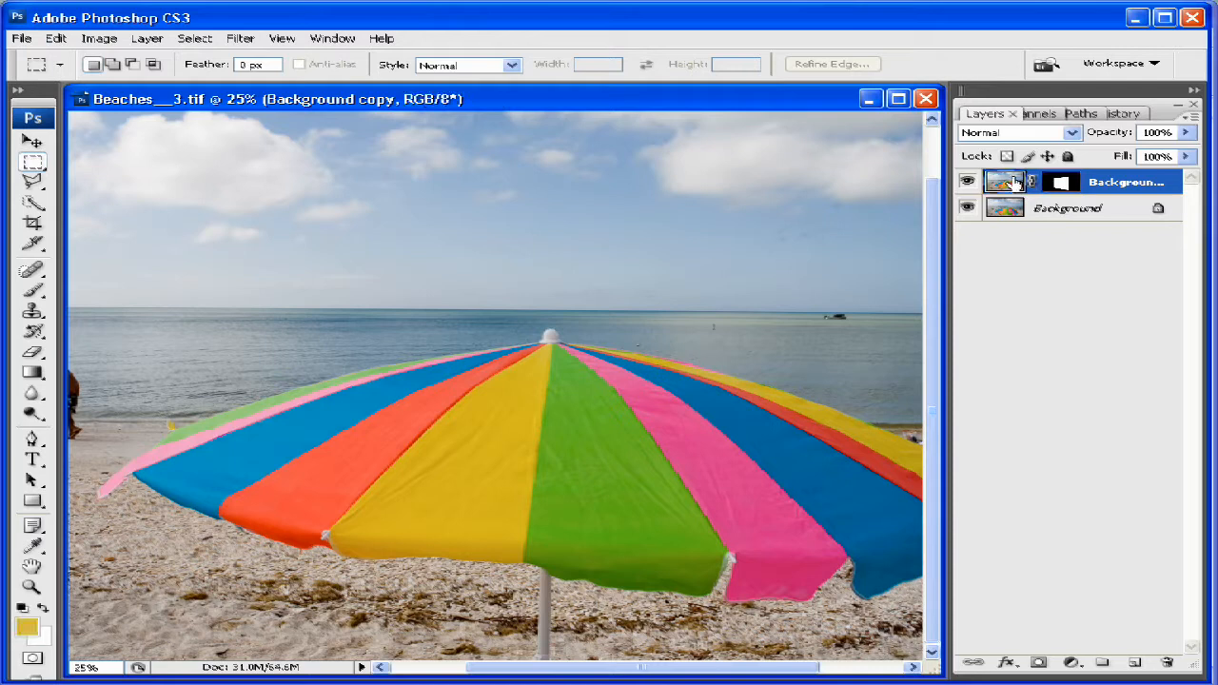
{"action": "left_click", "coordinate": [99, 39]}
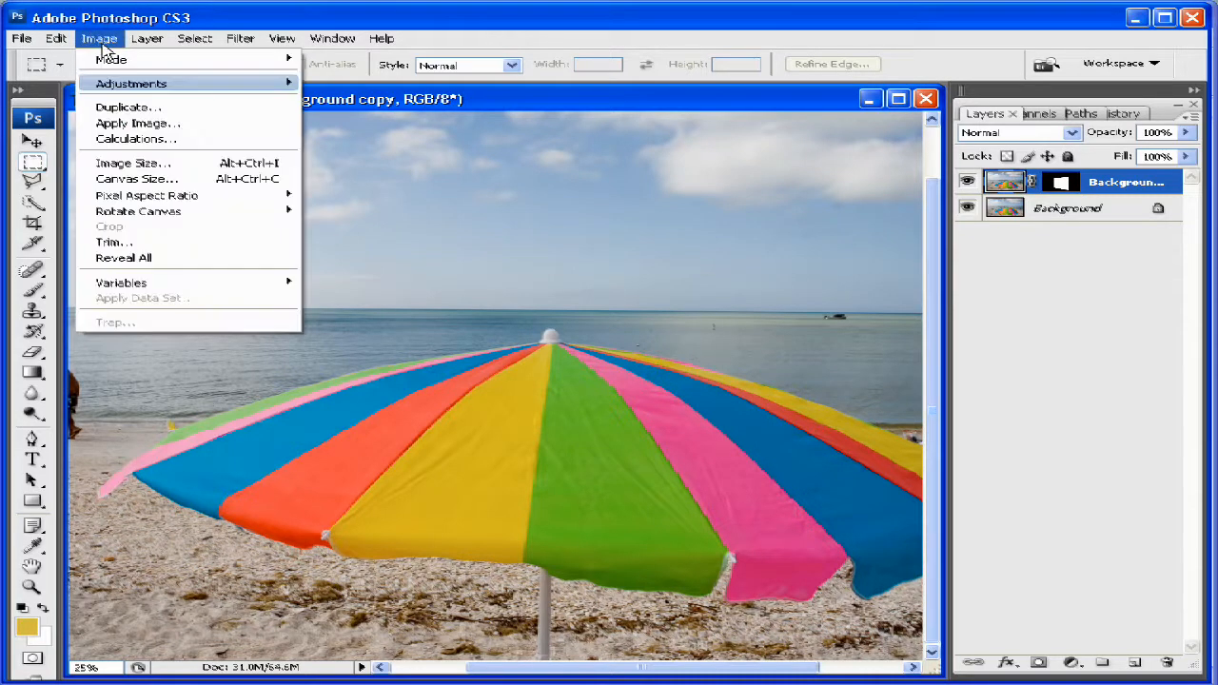
{"action": "mouse_move", "coordinate": [157, 84]}
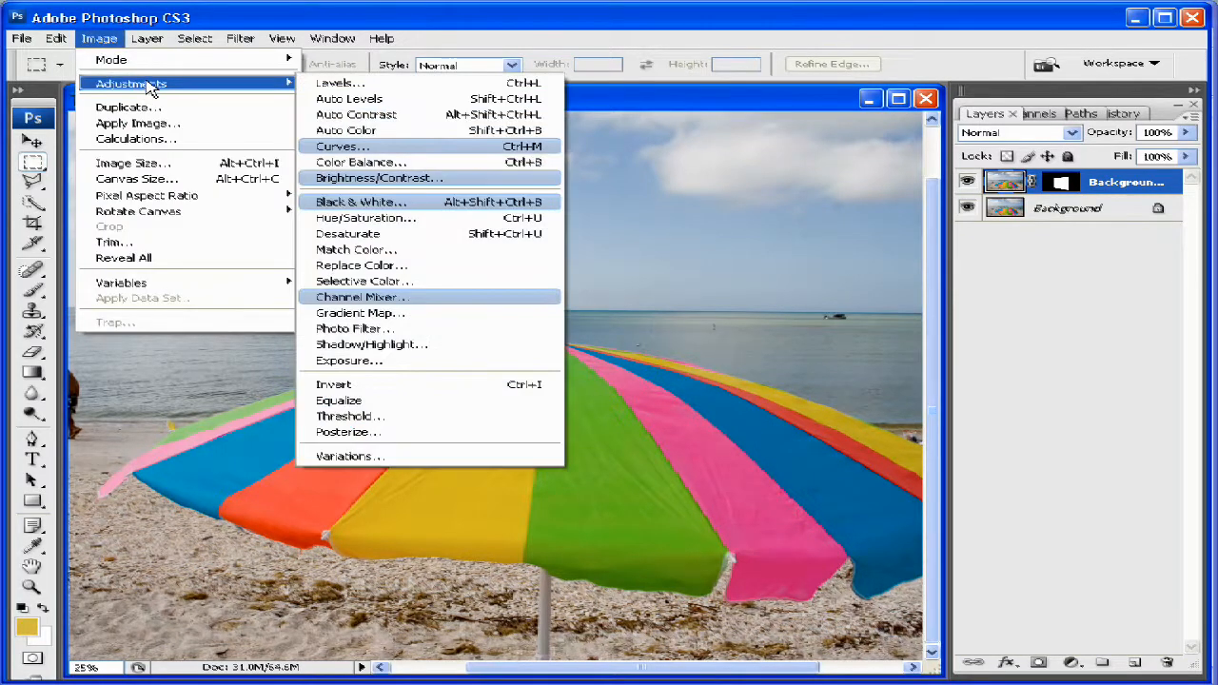
{"action": "left_click", "coordinate": [435, 148]}
{"action": "left_click_drag", "start_coordinate": [963, 314], "coordinate": [1023, 325]}
{"action": "left_click", "coordinate": [1193, 137]}
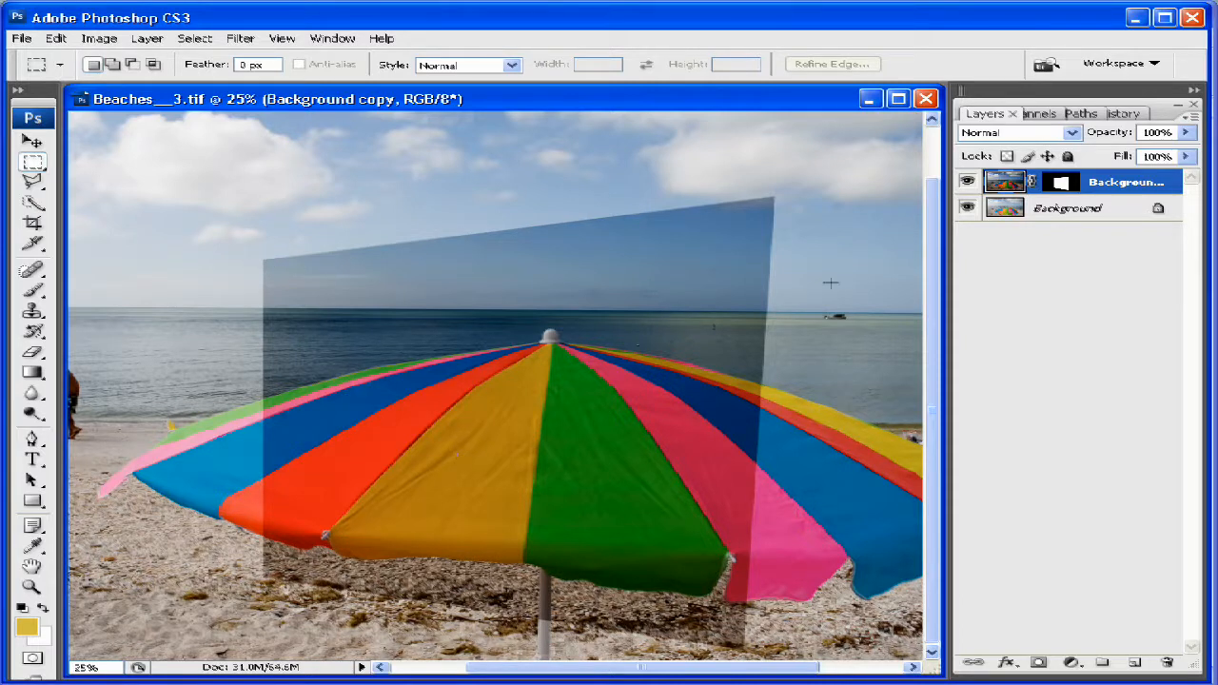
- Display the Background copy's layer mask on its own in the document window and return to the normal image view
{"action": "left_click", "coordinate": [1062, 182]}
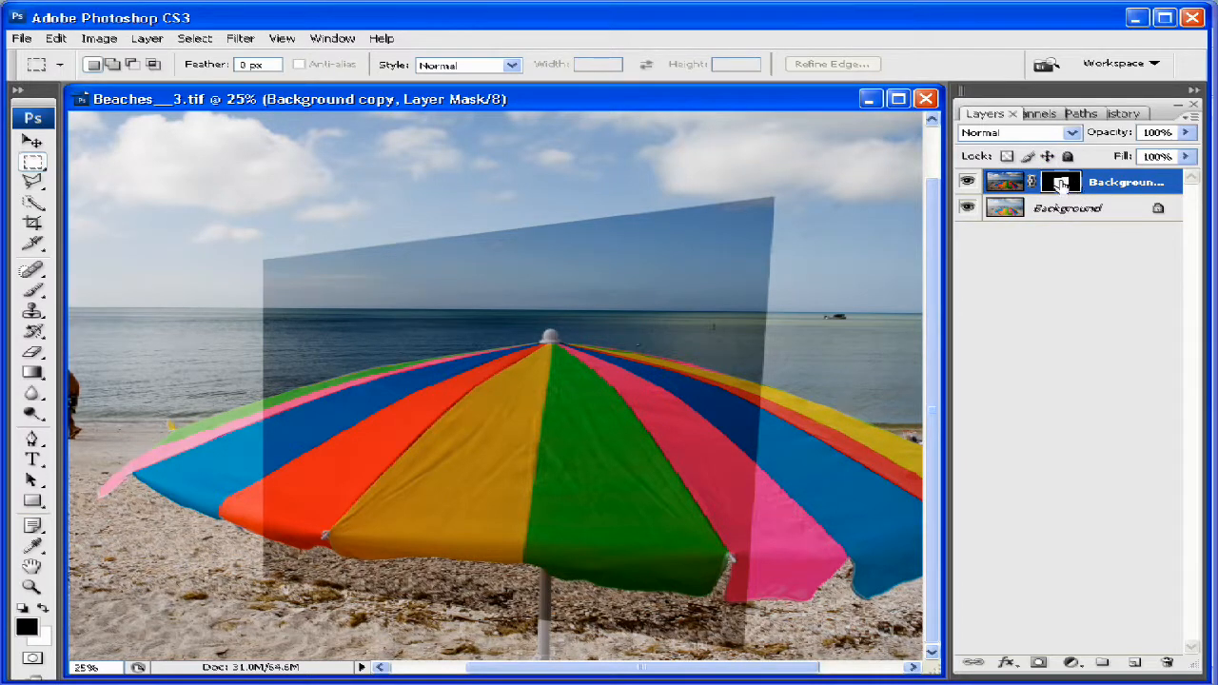
{"action": "left_click", "coordinate": [1062, 183], "text": "alt"}
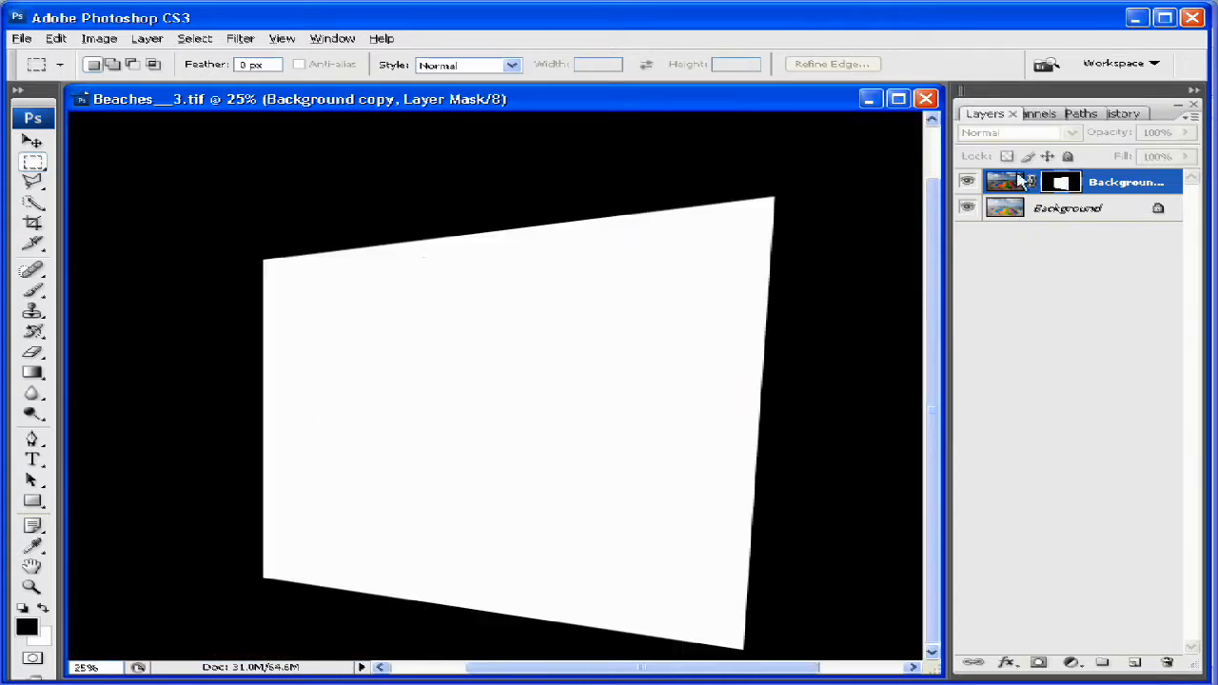
{"action": "left_click", "coordinate": [1062, 183], "text": "alt"}
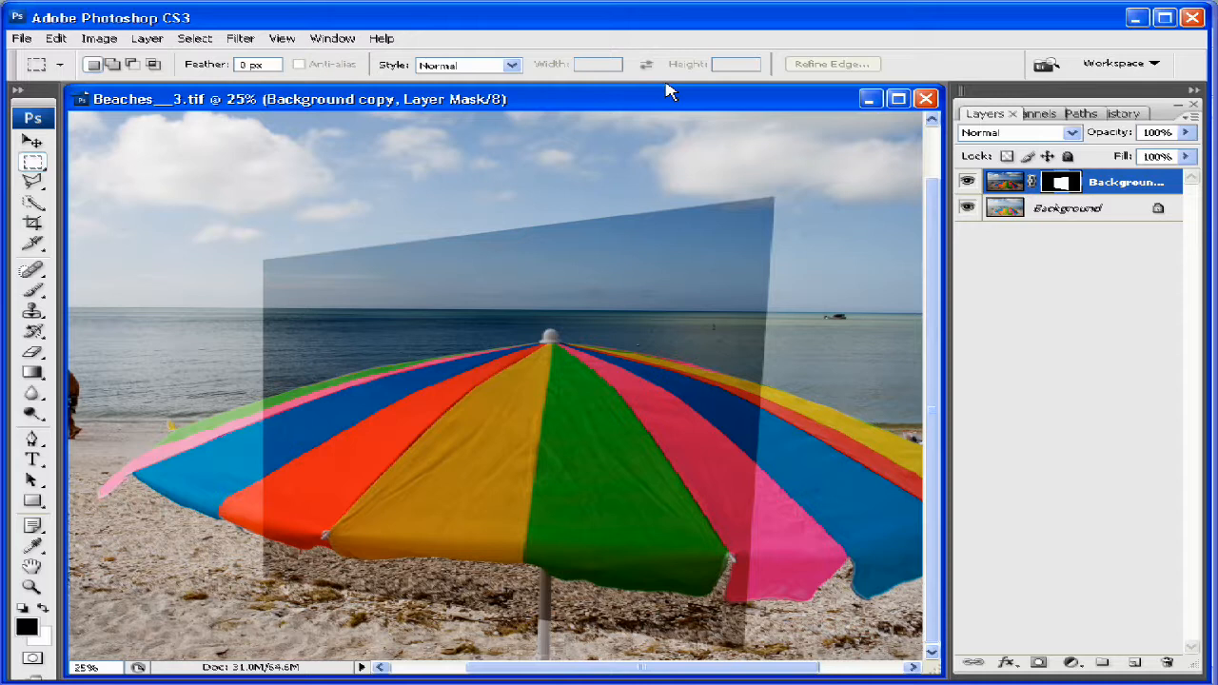
- Show the layer mask as a color overlay on the image and change the overlay color to yellow, ffe718
{"action": "key", "text": "backslash"}
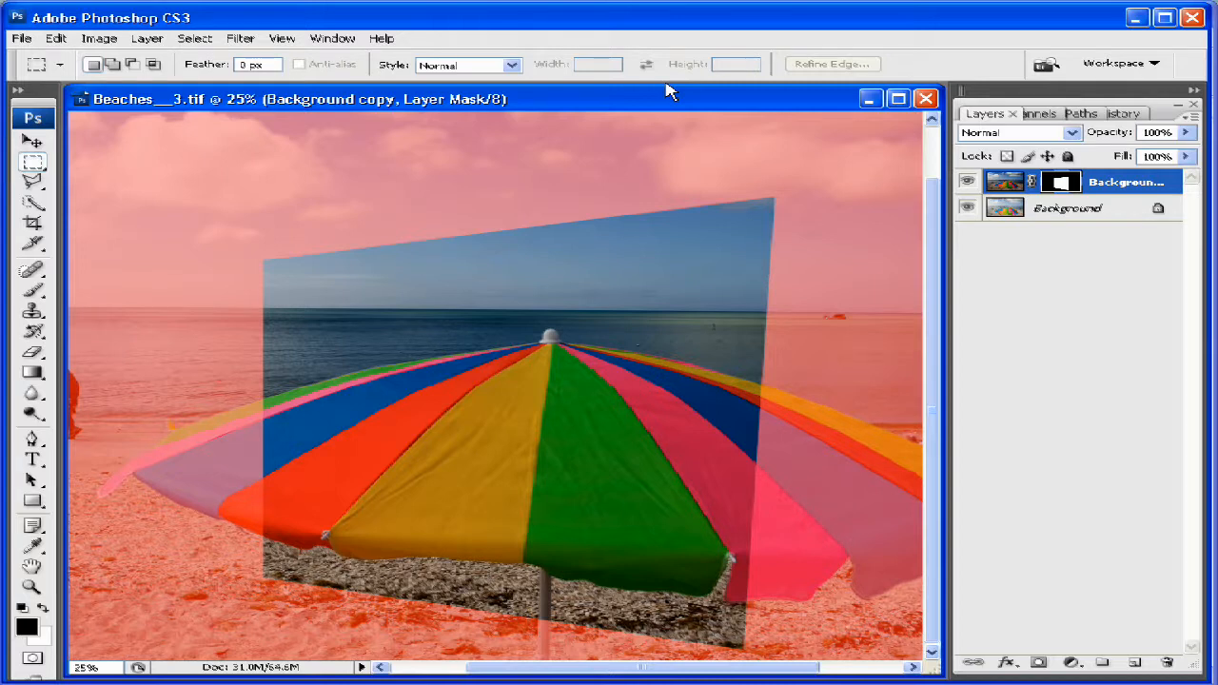
{"action": "double_click", "coordinate": [1063, 182]}
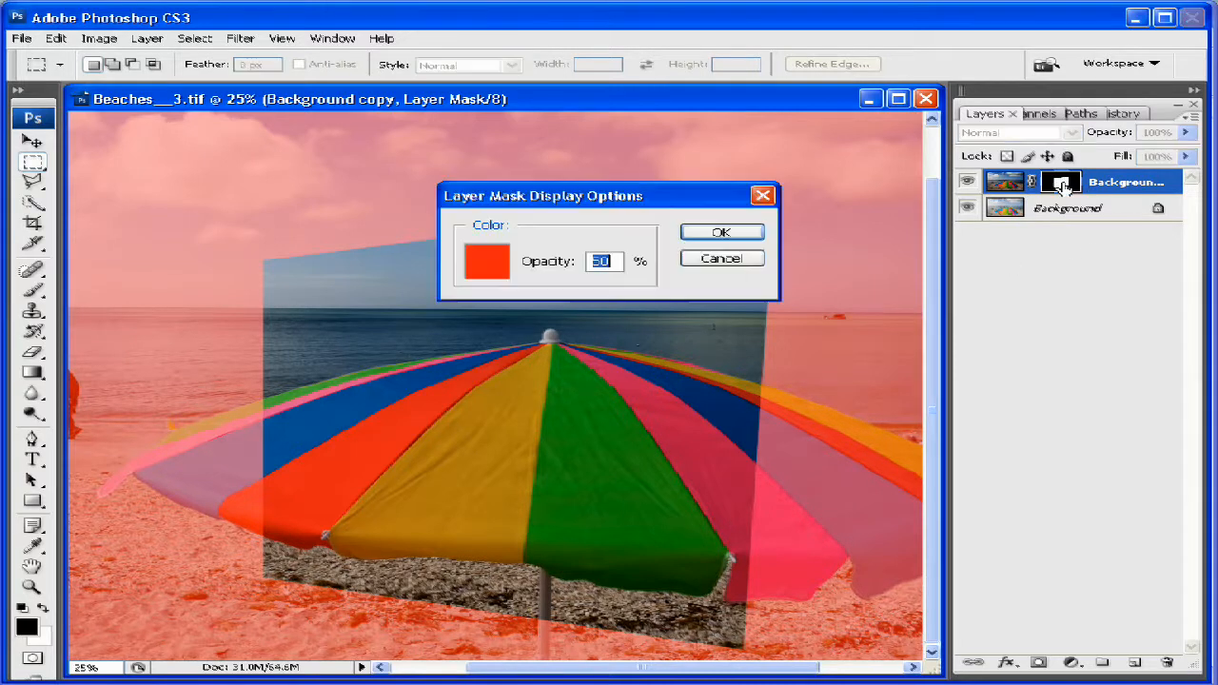
{"action": "left_click", "coordinate": [490, 259]}
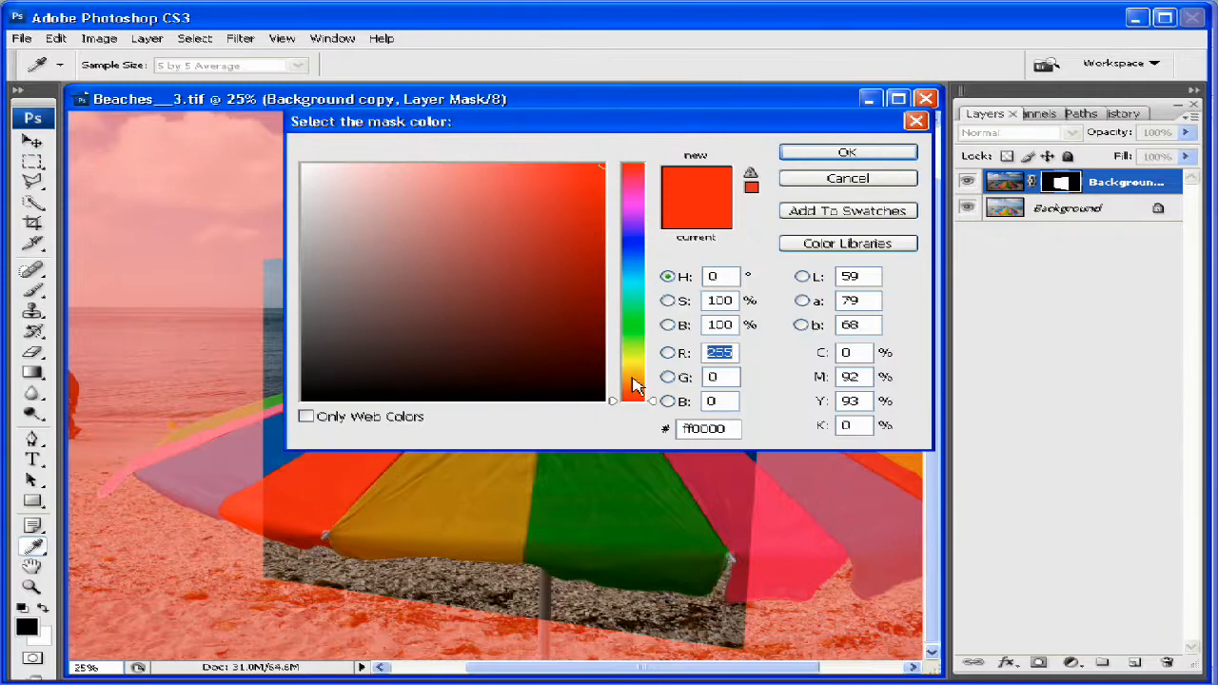
{"action": "left_click_drag", "start_coordinate": [633, 375], "coordinate": [633, 365]}
{"action": "left_click", "coordinate": [577, 165]}
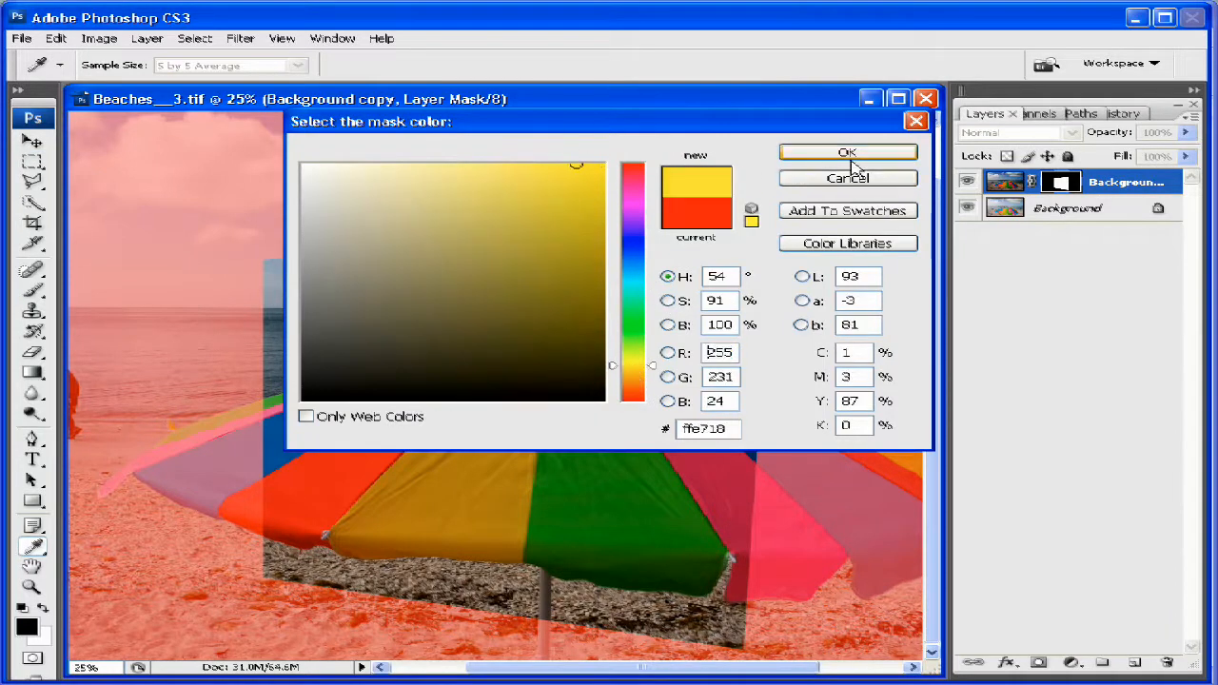
{"action": "left_click", "coordinate": [880, 152]}
{"action": "left_click", "coordinate": [728, 234]}
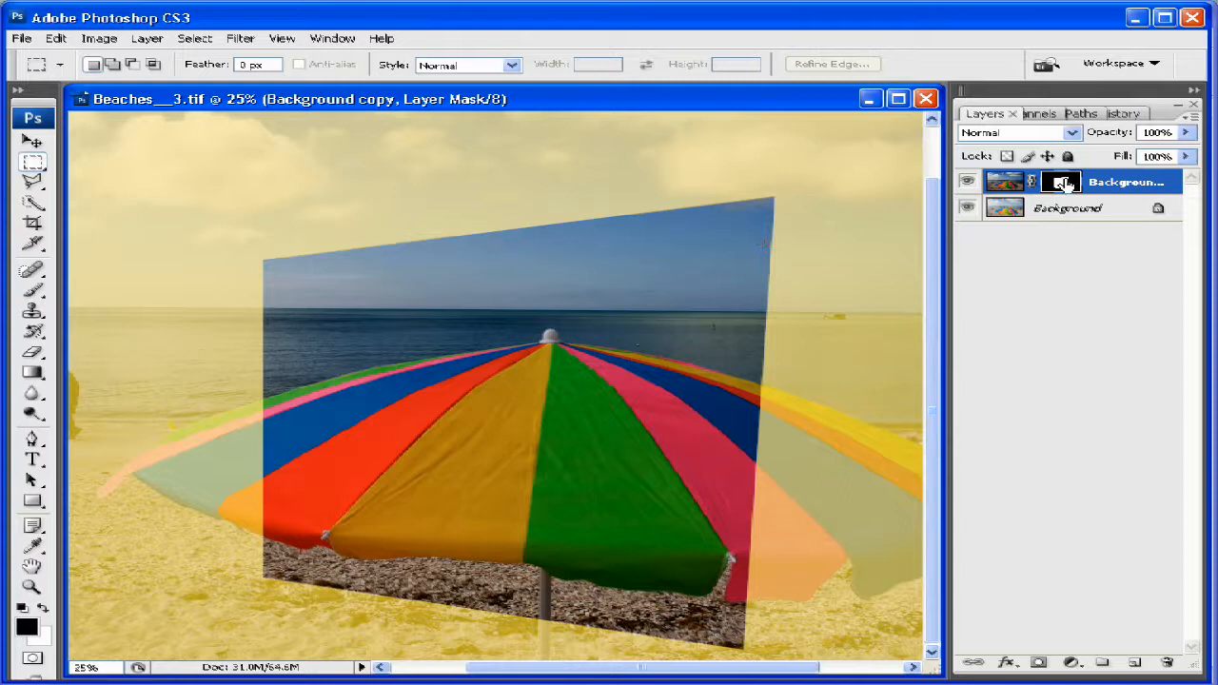
- Adjust the layer mask overlay's opacity, trying 80% first and settling on a lower, more transparent value
{"action": "double_click", "coordinate": [1063, 183]}
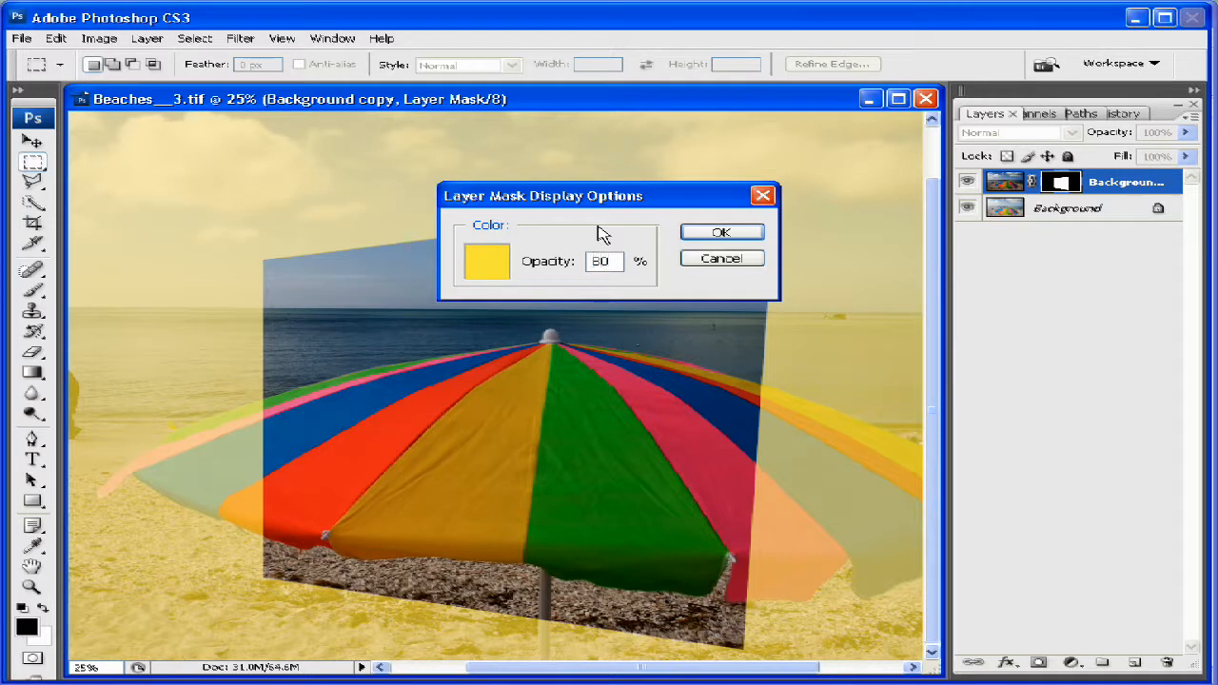
{"action": "left_click", "coordinate": [737, 235]}
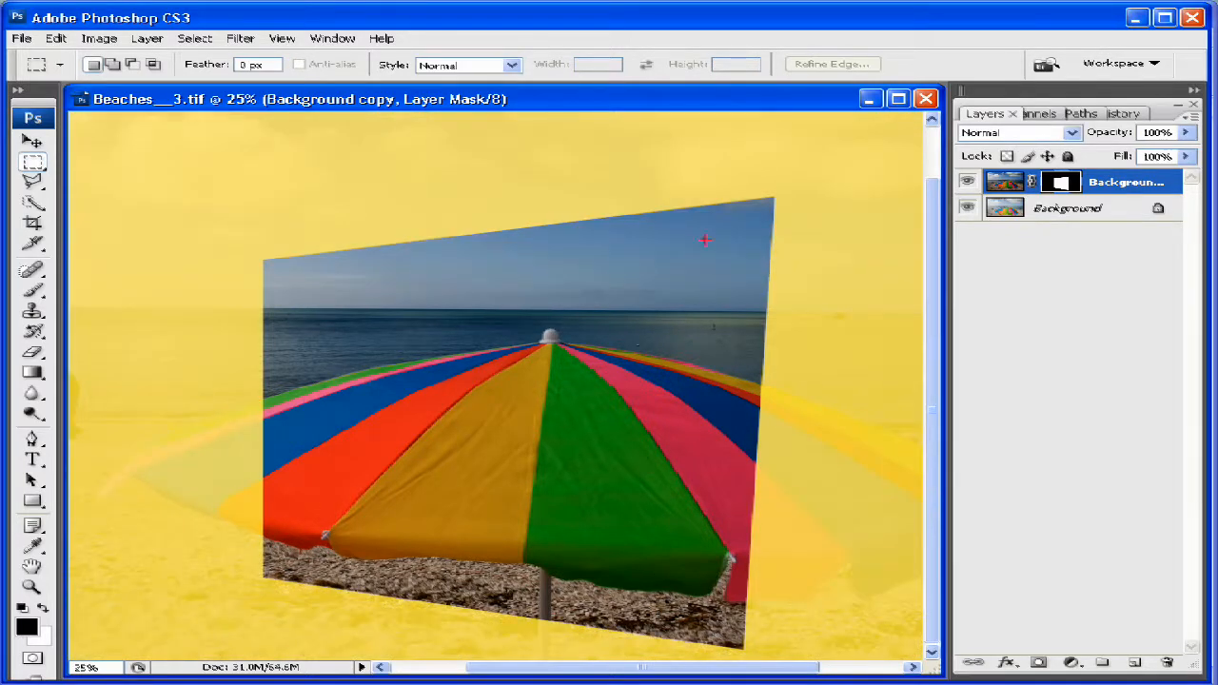
{"action": "double_click", "coordinate": [1062, 183]}
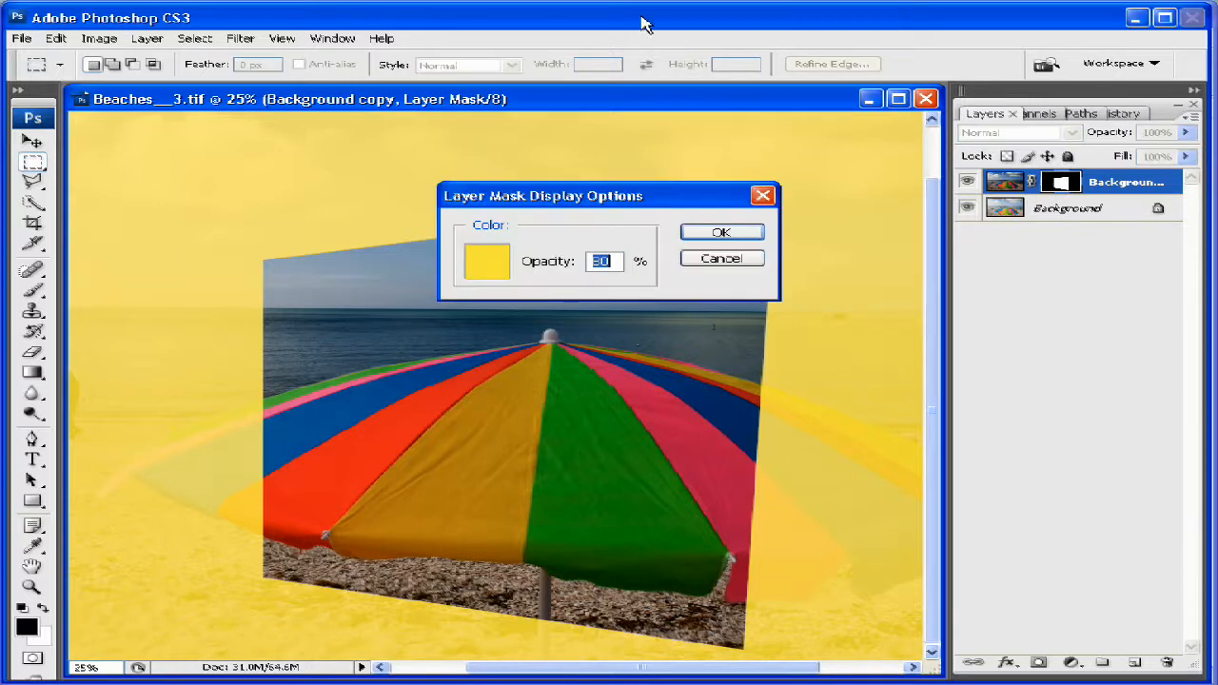
{"action": "type", "text": "0"}
{"action": "key", "text": "Return"}
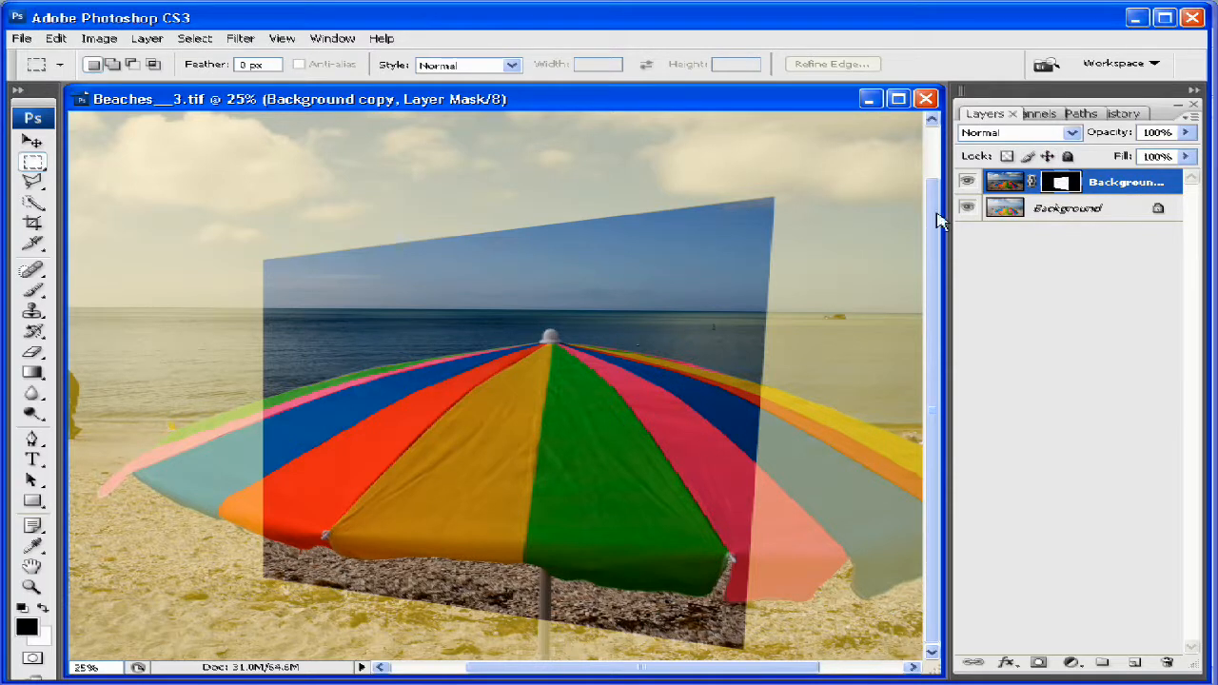
- Display the Background copy's layer mask on its own, soften it with a 61.8-pixel Gaussian Blur, and return to the image view
{"action": "left_click", "coordinate": [1062, 181], "text": "alt"}
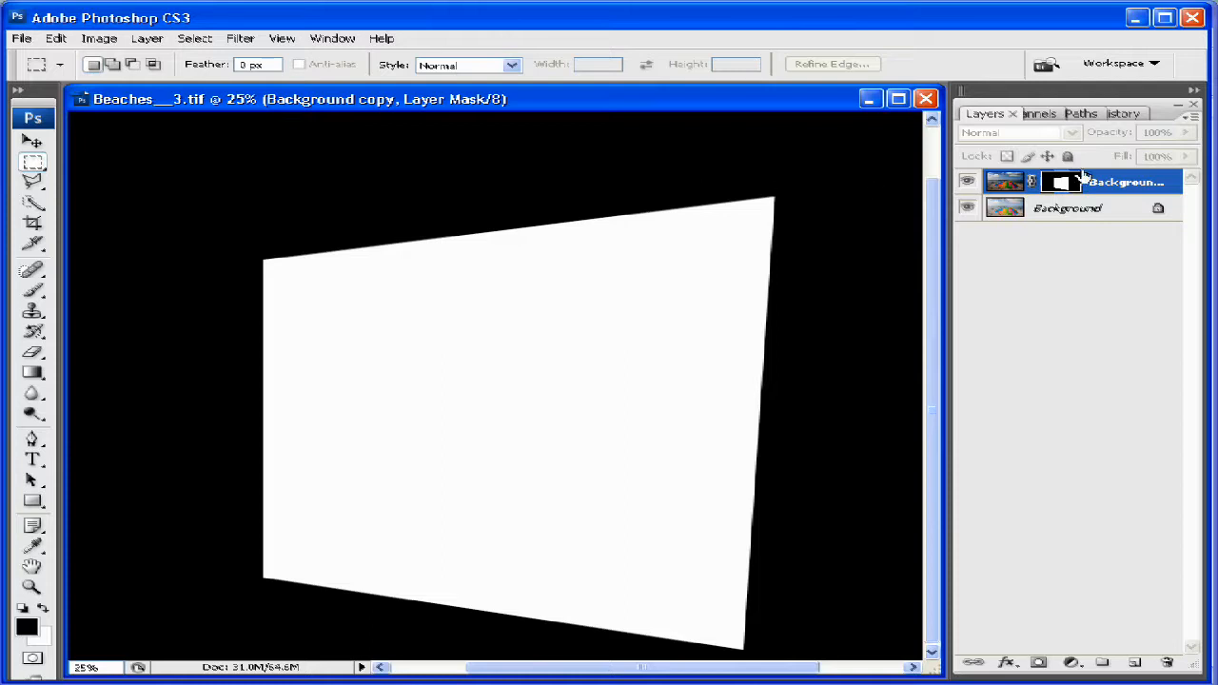
{"action": "left_click", "coordinate": [239, 42]}
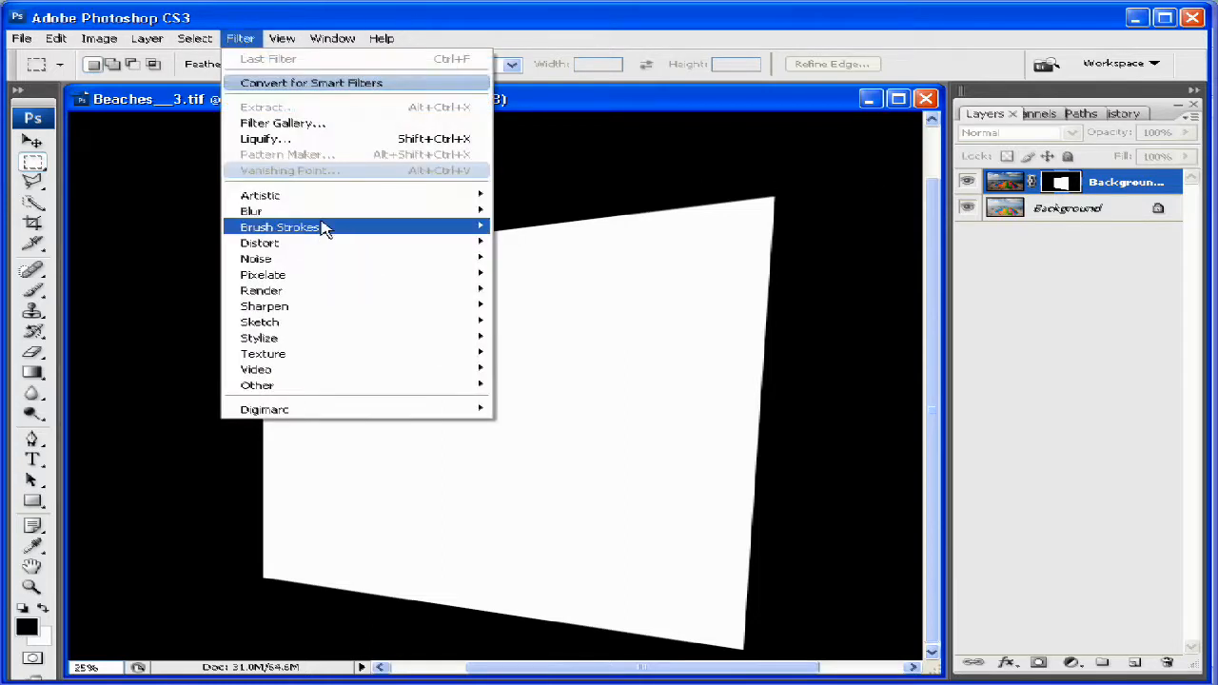
{"action": "mouse_move", "coordinate": [321, 214]}
{"action": "left_click", "coordinate": [559, 273]}
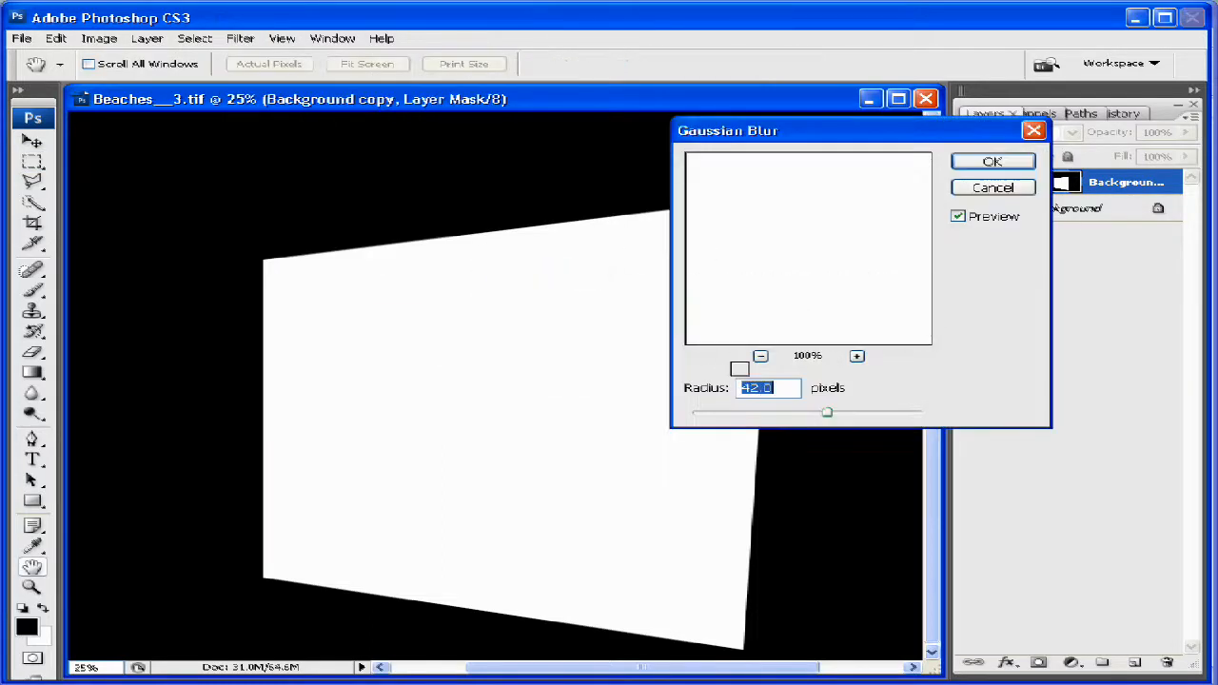
{"action": "left_click_drag", "start_coordinate": [826, 413], "coordinate": [850, 415]}
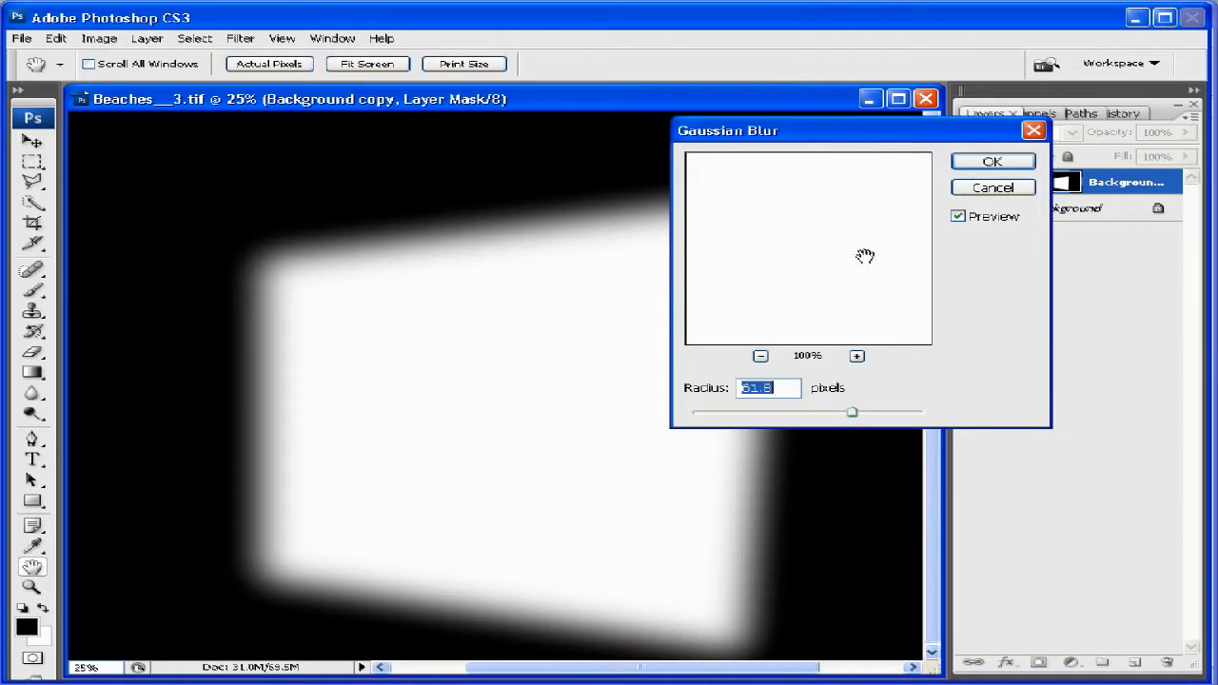
{"action": "left_click", "coordinate": [993, 164]}
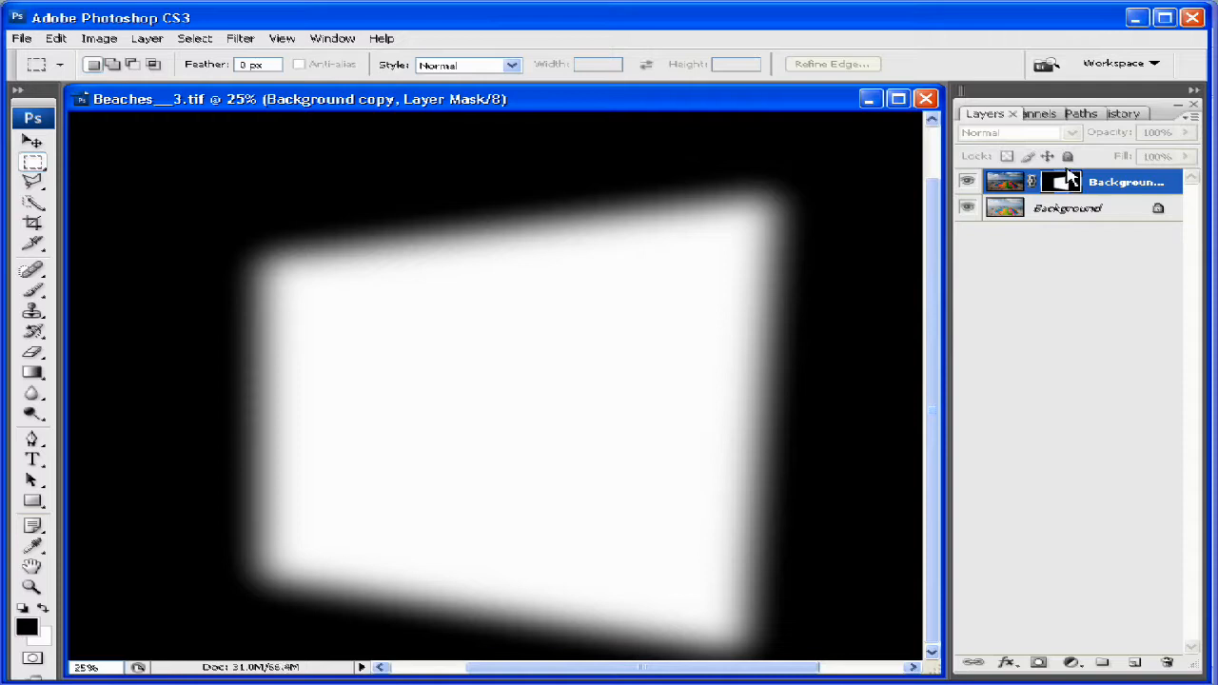
{"action": "left_click", "coordinate": [1070, 179], "text": "alt"}
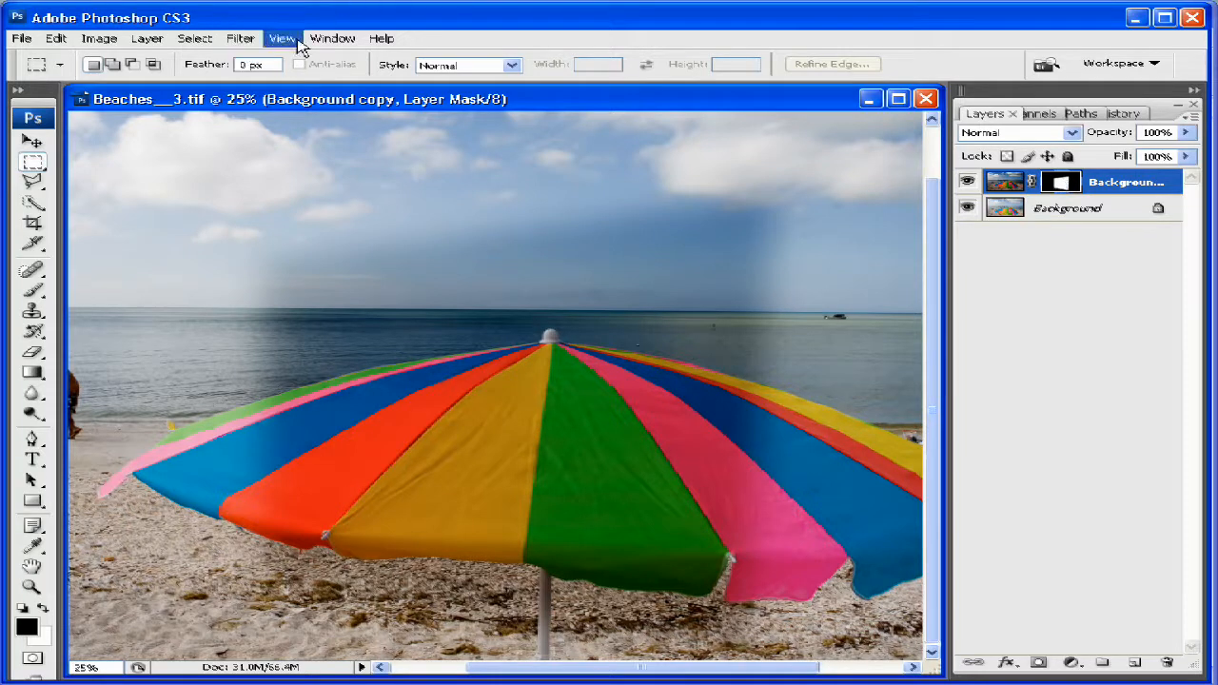
- Open the Crosshatch brush strokes filter for the layer mask with the preview at 25%
{"action": "left_click", "coordinate": [238, 38]}
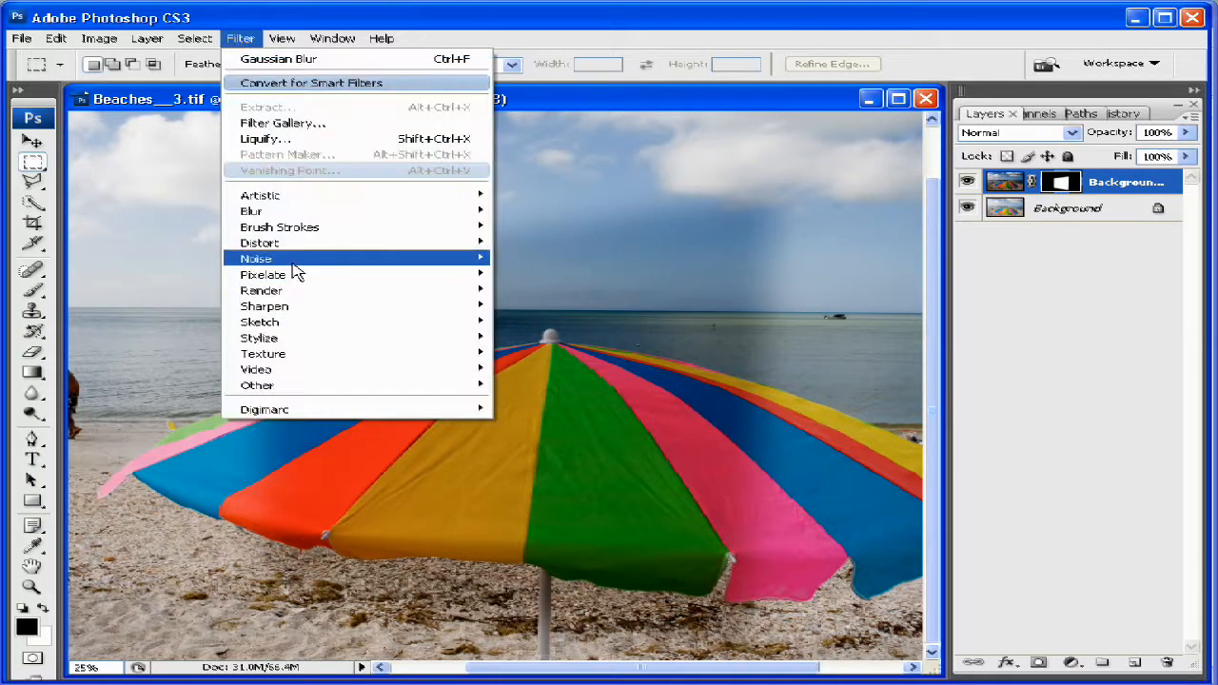
{"action": "mouse_move", "coordinate": [293, 262]}
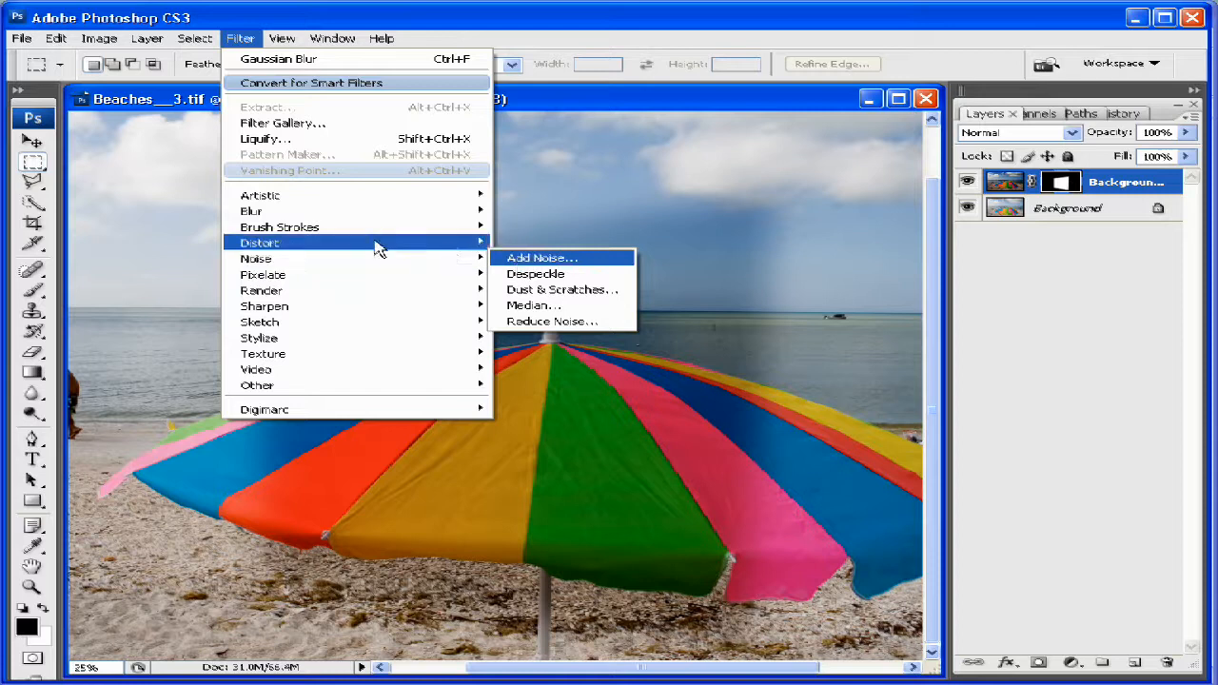
{"action": "mouse_move", "coordinate": [393, 238]}
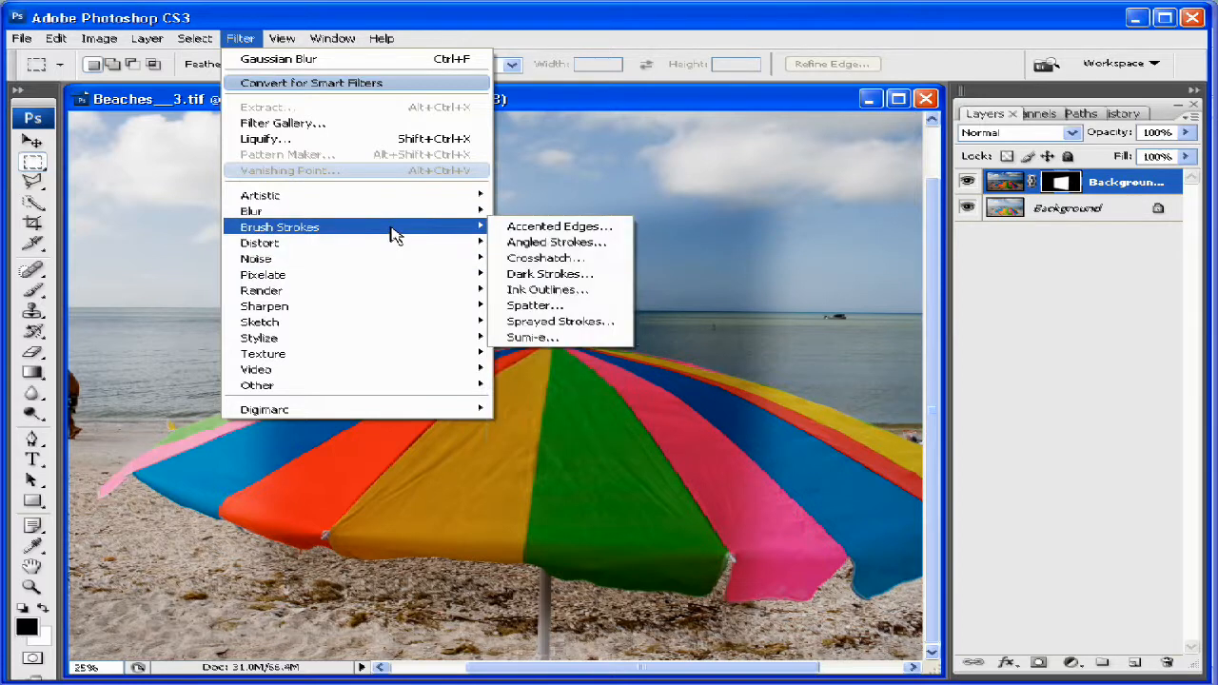
{"action": "left_click", "coordinate": [557, 260]}
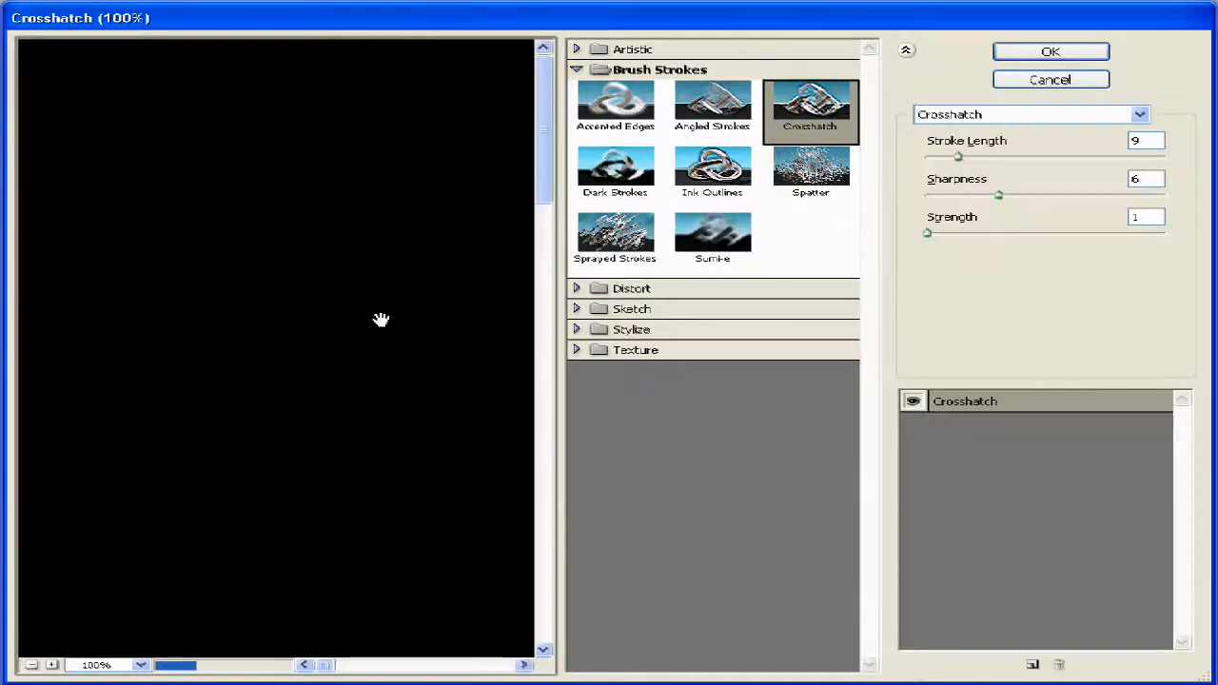
{"action": "key", "text": "ctrl+minus"}
{"action": "key", "text": "ctrl+minus"}
{"action": "key", "text": "ctrl+minus"}
{"action": "key", "text": "ctrl+minus"}
{"action": "key", "text": "ctrl+minus"}
{"action": "key", "text": "ctrl+minus"}
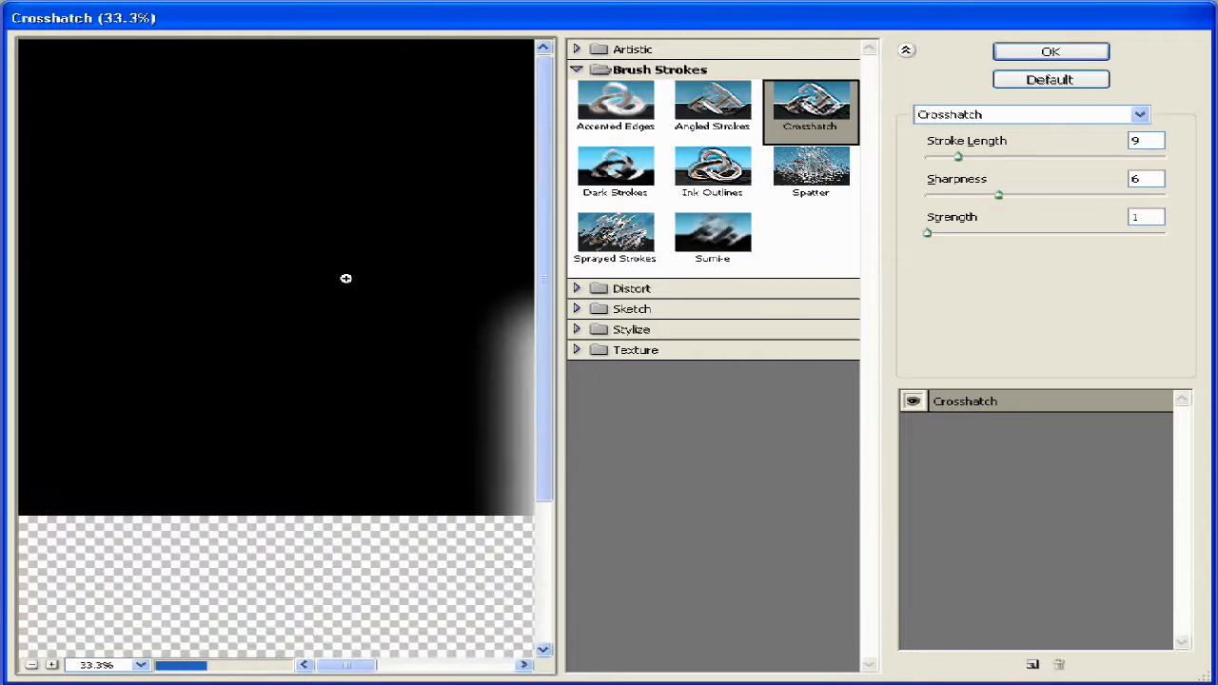
{"action": "key", "text": "ctrl"}
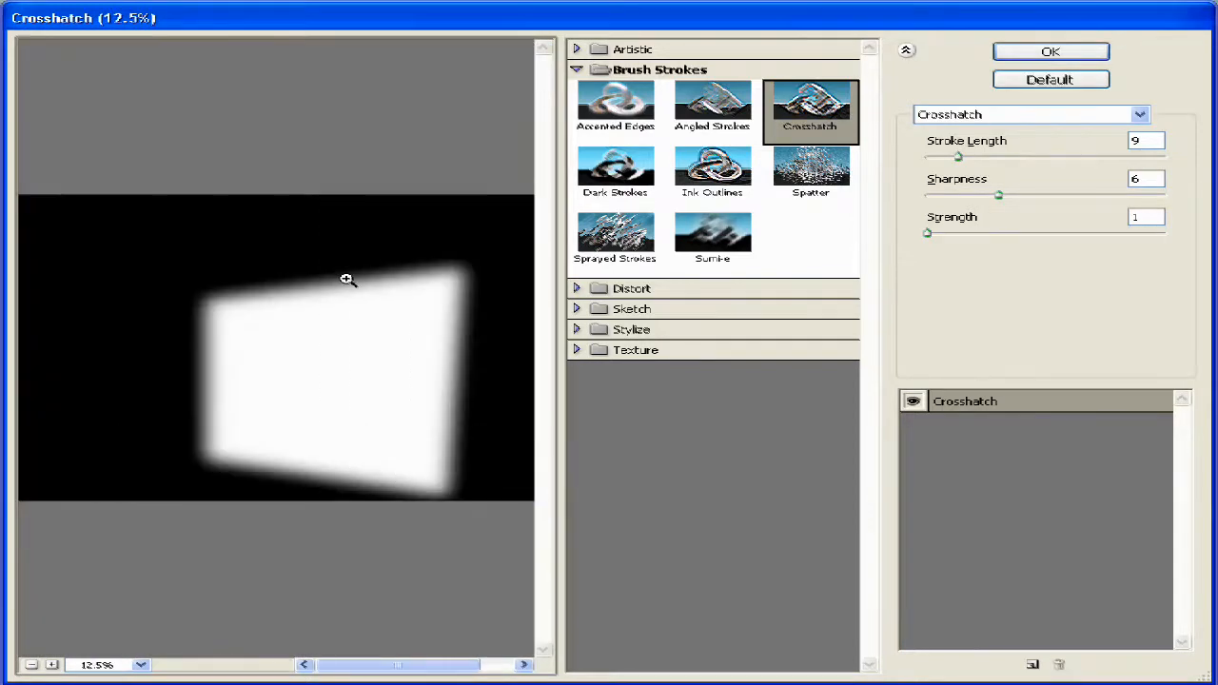
{"action": "left_click", "coordinate": [347, 279], "text": "ctrl"}
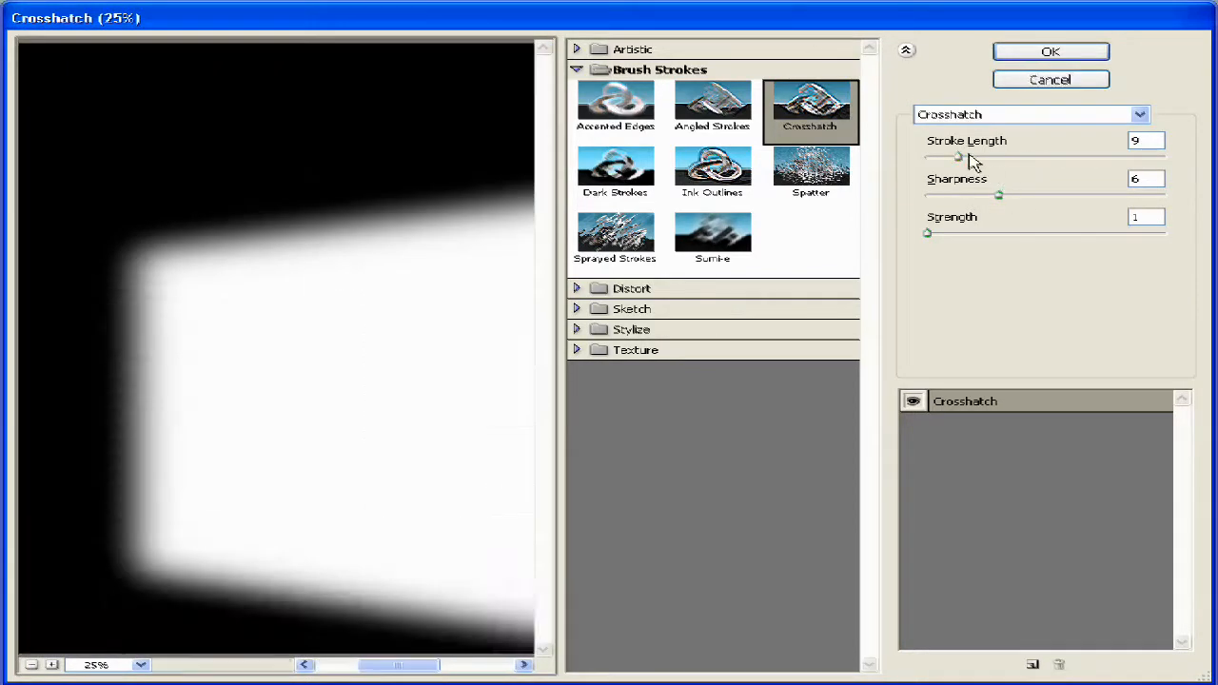
- Try Crosshatch with stroke length 42, sharpness 13 and strength 2 on the mask, plus the Spatter and Sprayed Strokes filters
{"action": "left_click_drag", "start_coordinate": [971, 162], "coordinate": [1127, 160]}
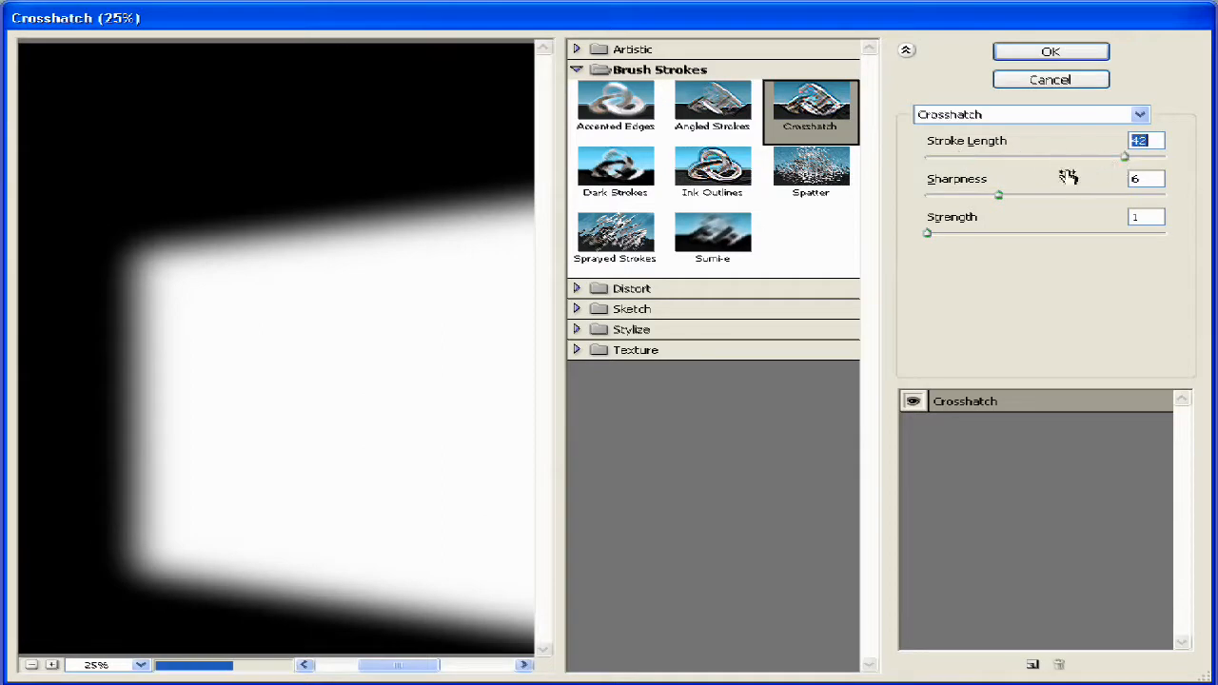
{"action": "left_click_drag", "start_coordinate": [999, 195], "coordinate": [1081, 196]}
{"action": "left_click_drag", "start_coordinate": [929, 234], "coordinate": [1039, 250]}
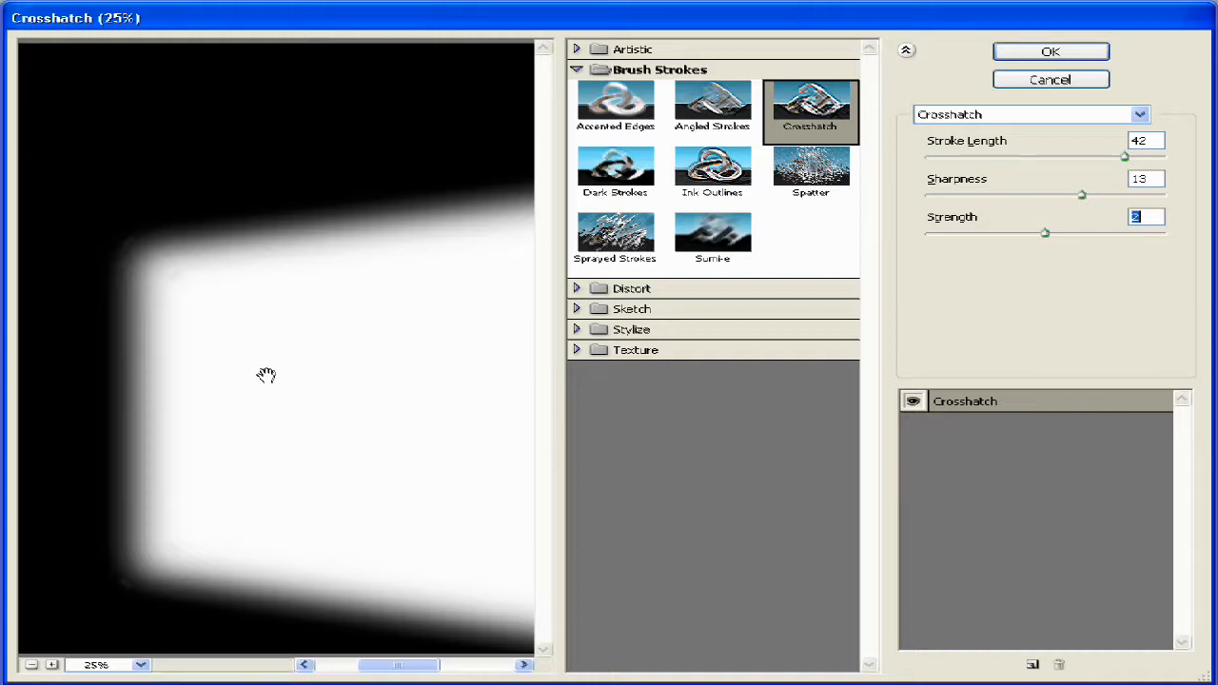
{"action": "left_click", "coordinate": [819, 186]}
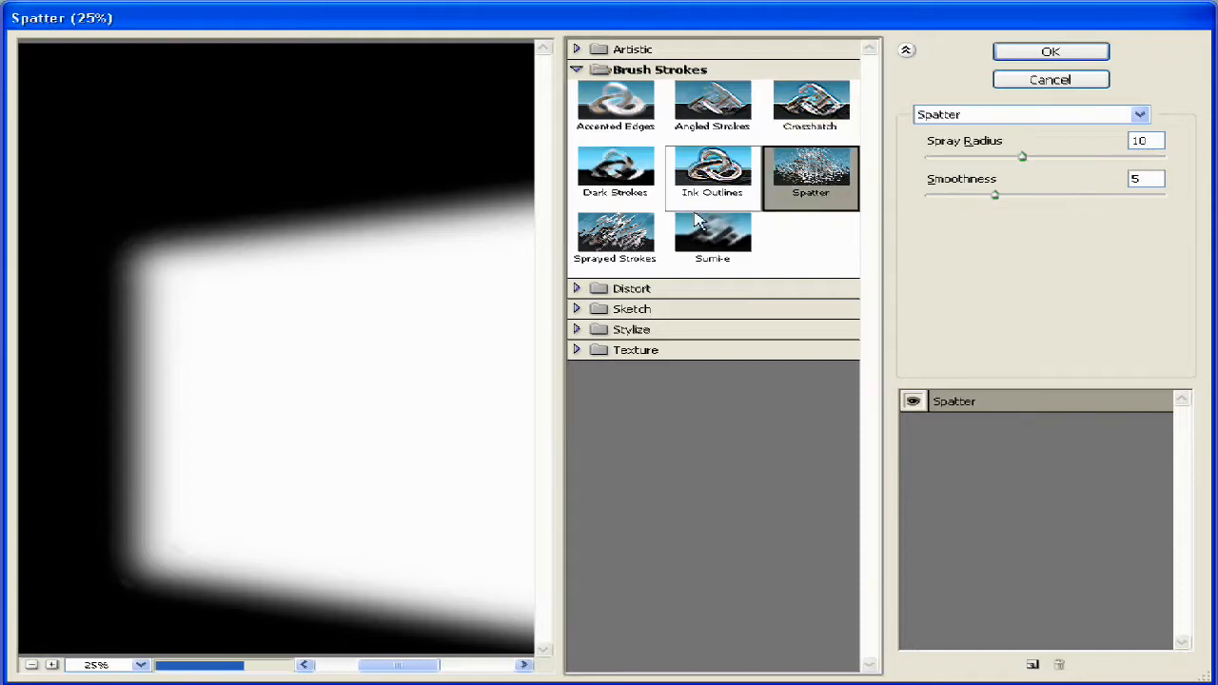
{"action": "left_click", "coordinate": [624, 240]}
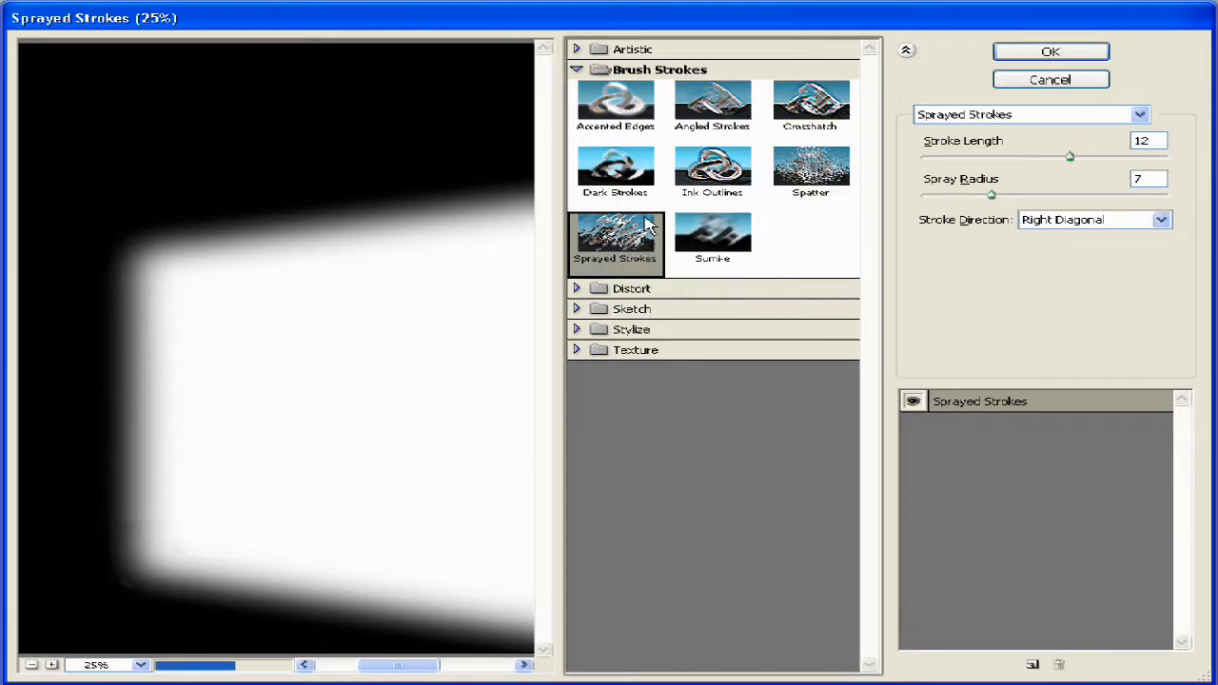
- Try the Reticulation sketch filter, and apply Graphic Pen to the mask with a light/dark balance of 78
{"action": "left_click", "coordinate": [585, 310]}
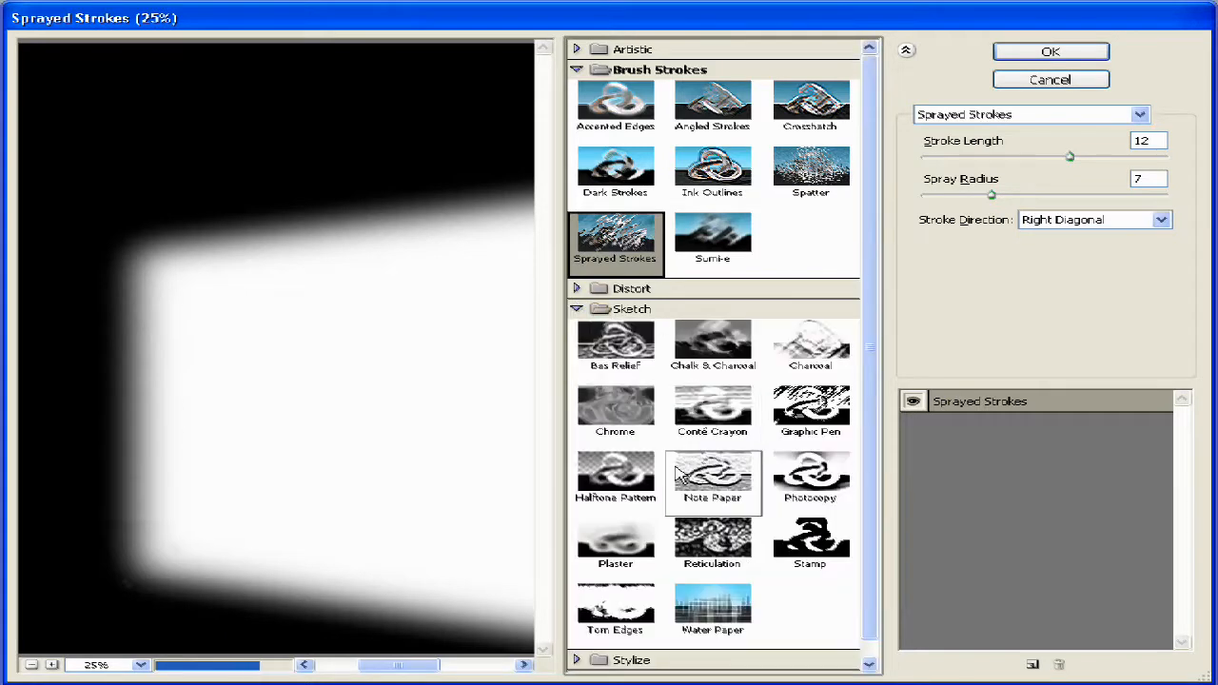
{"action": "left_click", "coordinate": [720, 539]}
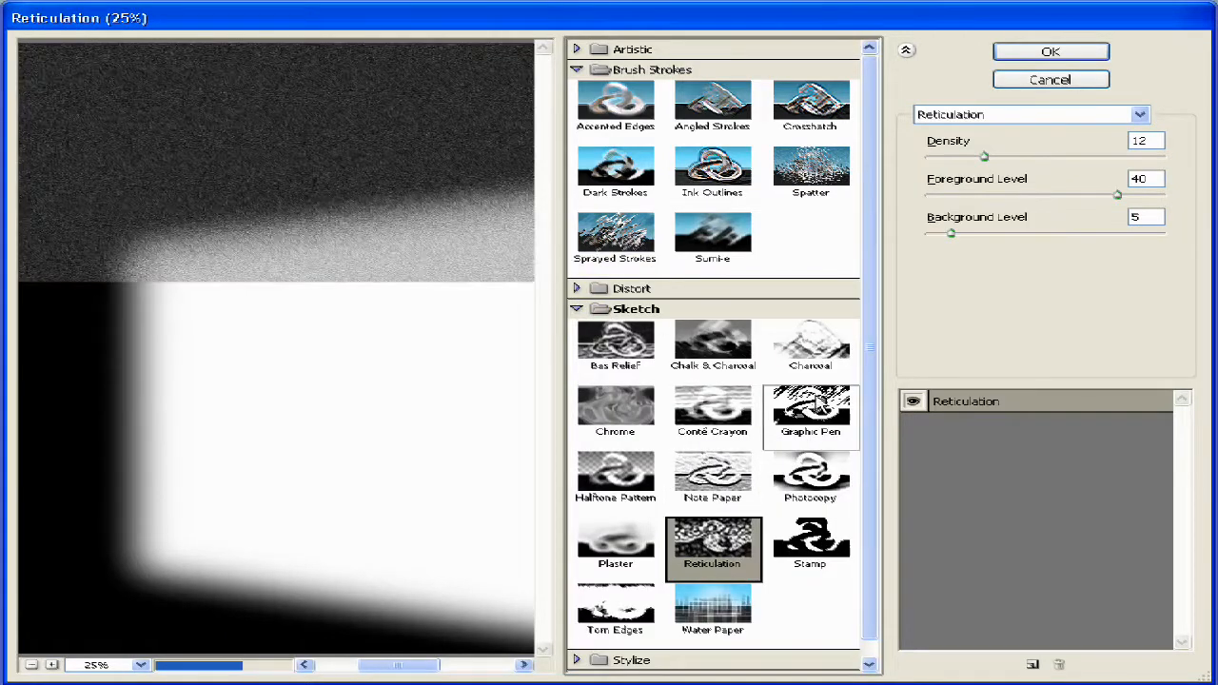
{"action": "left_click", "coordinate": [816, 407]}
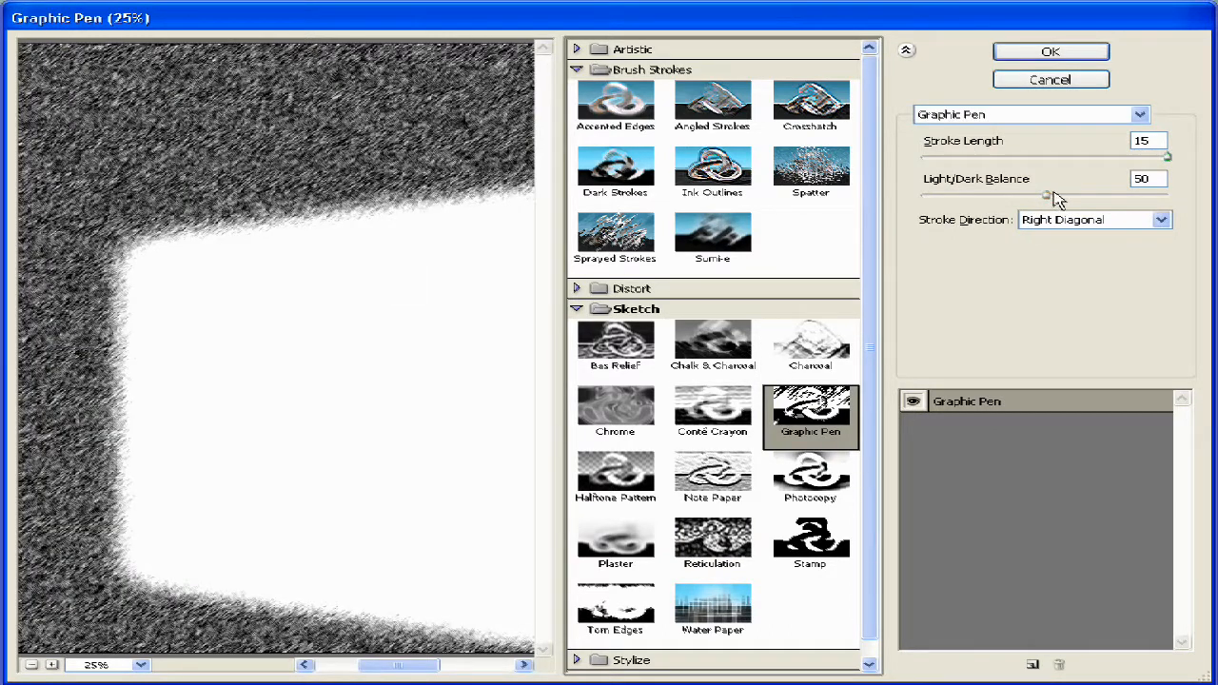
{"action": "left_click_drag", "start_coordinate": [1052, 196], "coordinate": [1123, 211]}
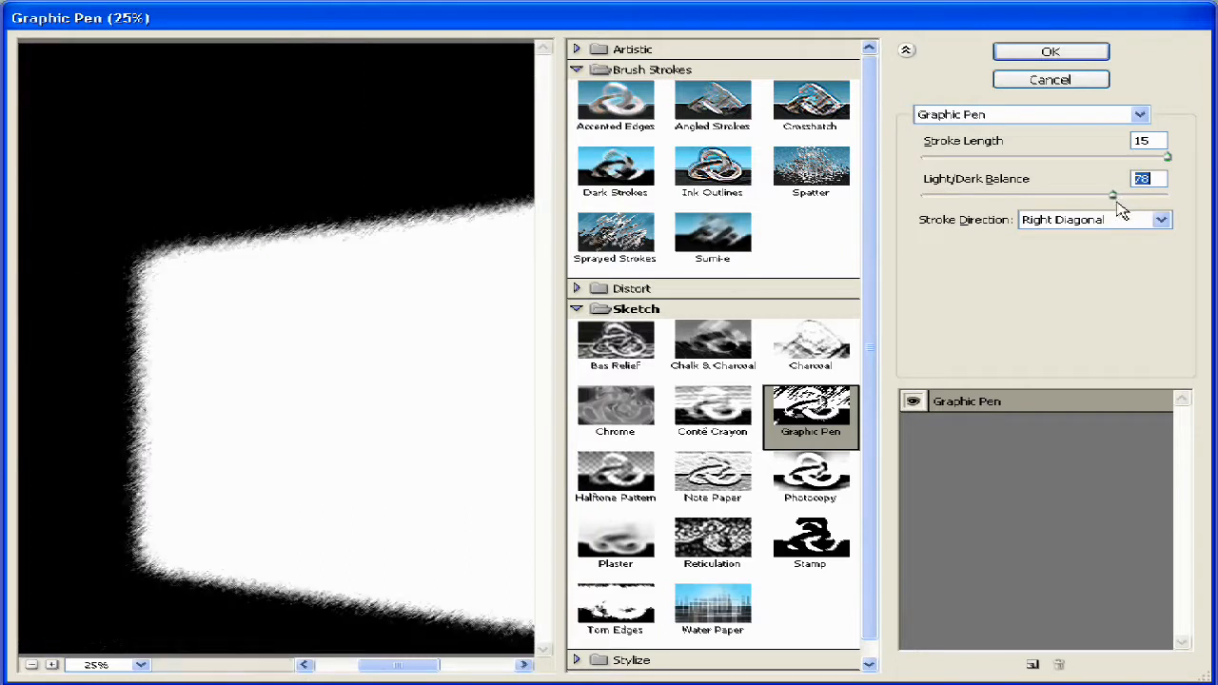
{"action": "left_click", "coordinate": [1080, 59]}
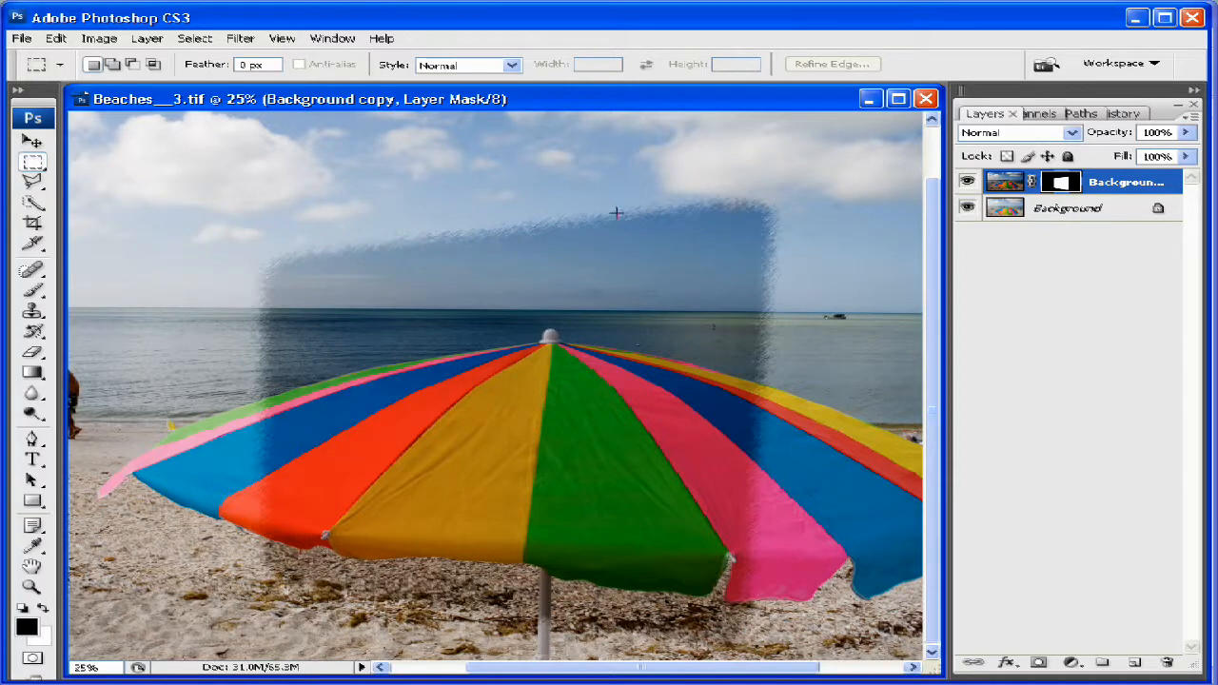
- Paint five parallel diagonal black strokes across the masked area with the Brush tool at size 60
{"action": "left_click", "coordinate": [32, 290]}
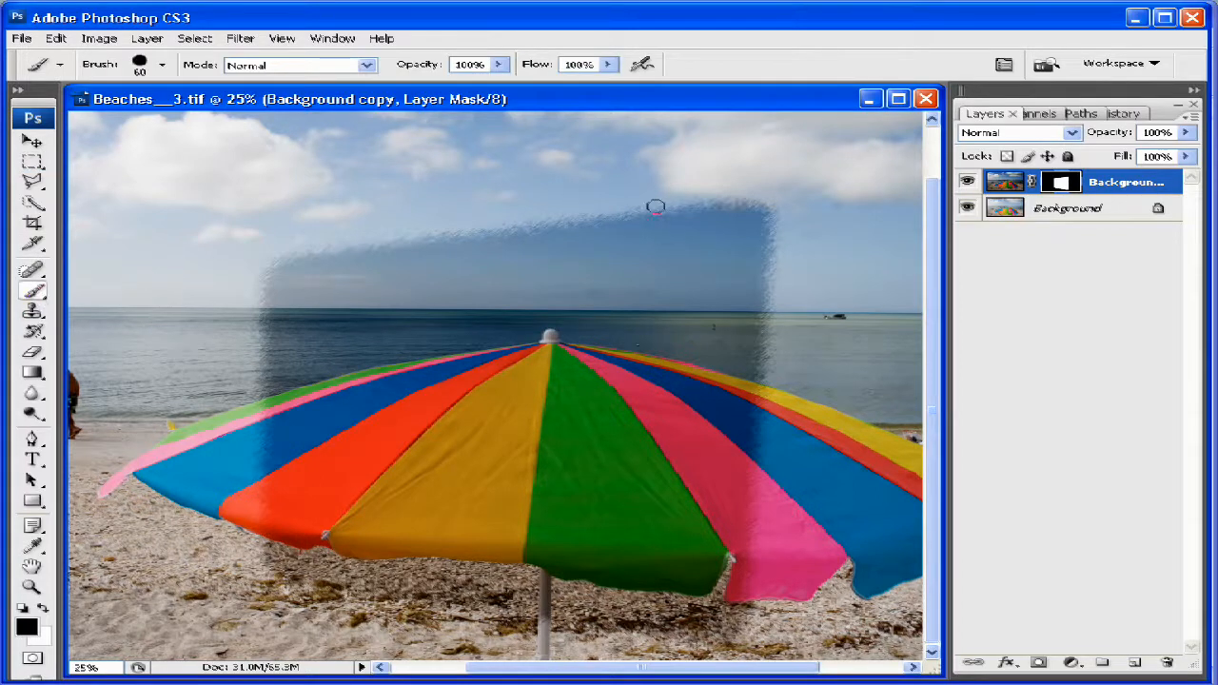
{"action": "left_click_drag", "start_coordinate": [620, 213], "coordinate": [766, 311]}
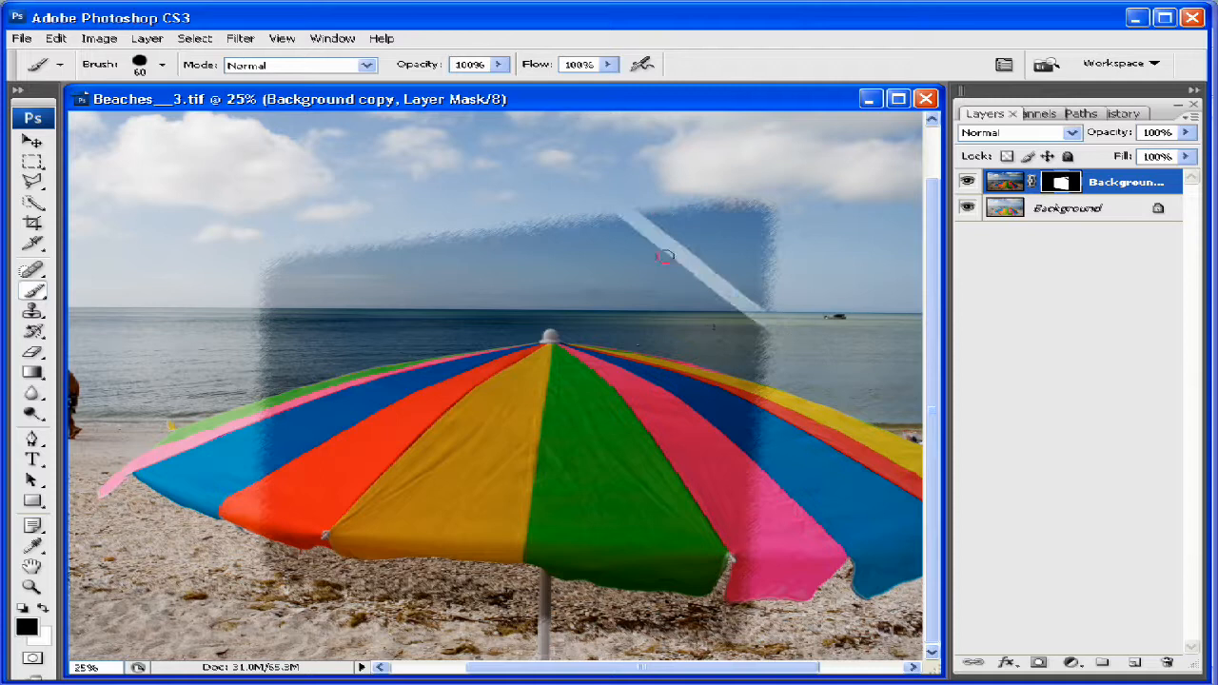
{"action": "left_click_drag", "start_coordinate": [552, 219], "coordinate": [773, 386]}
{"action": "left_click_drag", "start_coordinate": [480, 231], "coordinate": [870, 537]}
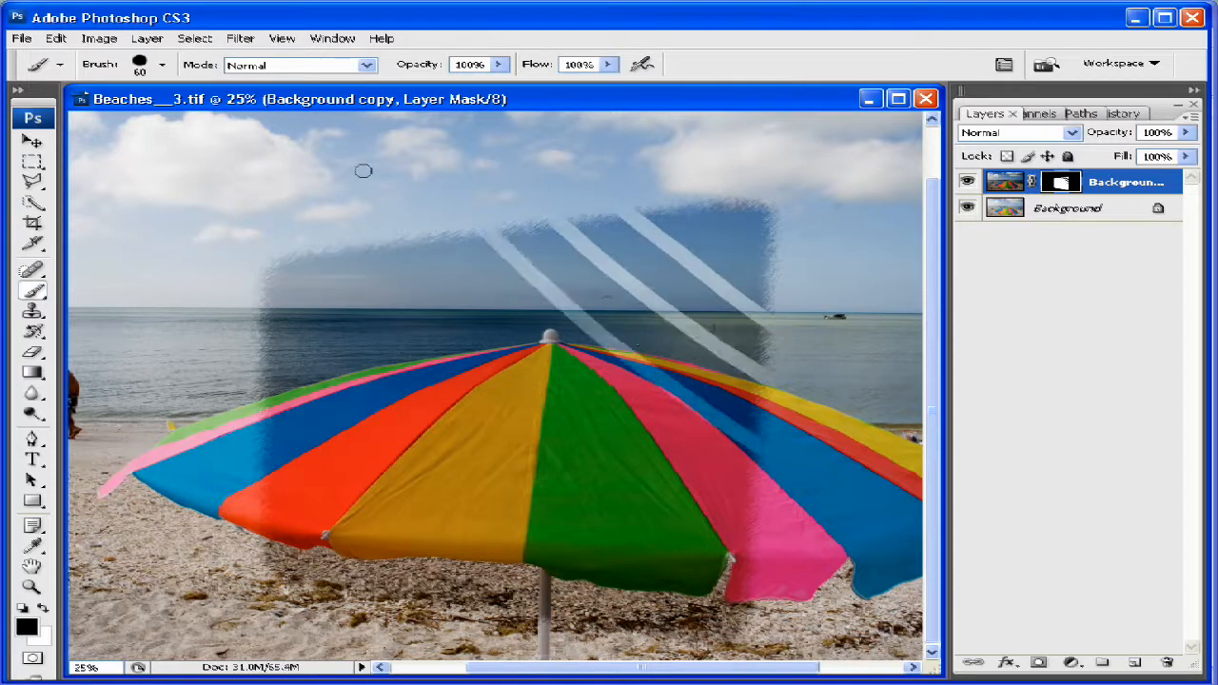
{"action": "left_click_drag", "start_coordinate": [413, 236], "coordinate": [762, 508]}
{"action": "left_click_drag", "start_coordinate": [293, 257], "coordinate": [743, 636]}
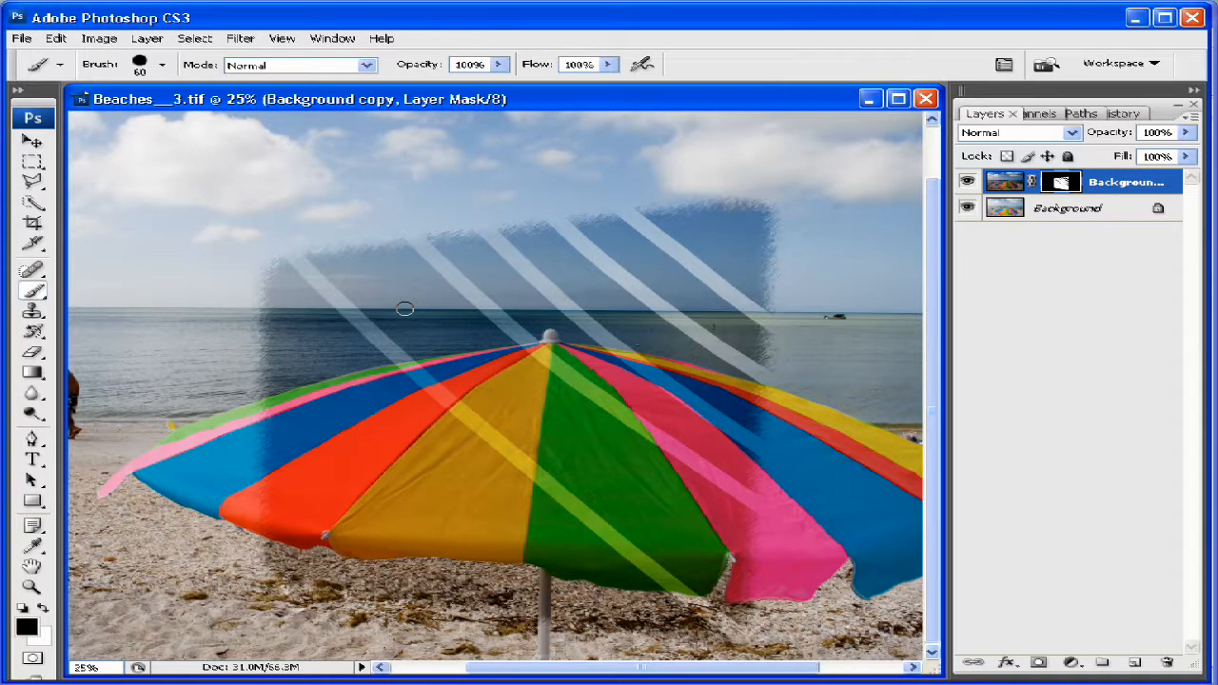
- Fill the Background copy's entire layer mask with black
{"action": "key", "text": "alt+BackSpace"}
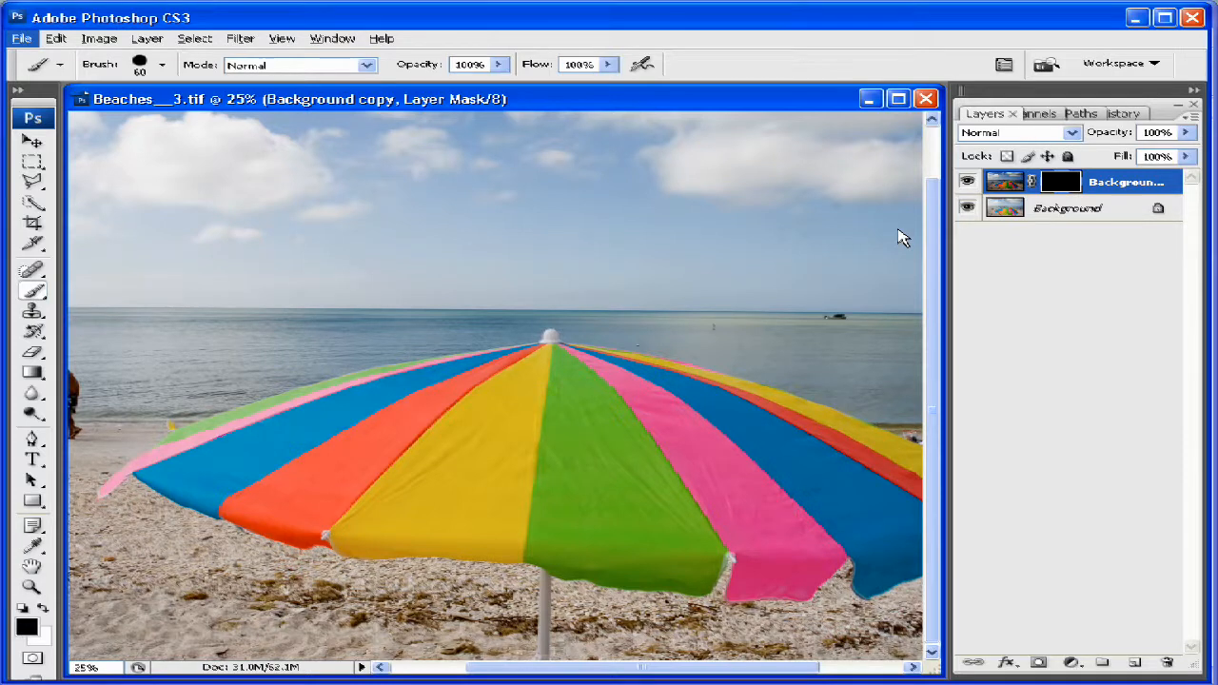
{"action": "key", "text": "space"}
{"action": "left_click_drag", "start_coordinate": [537, 93], "coordinate": [540, 92]}
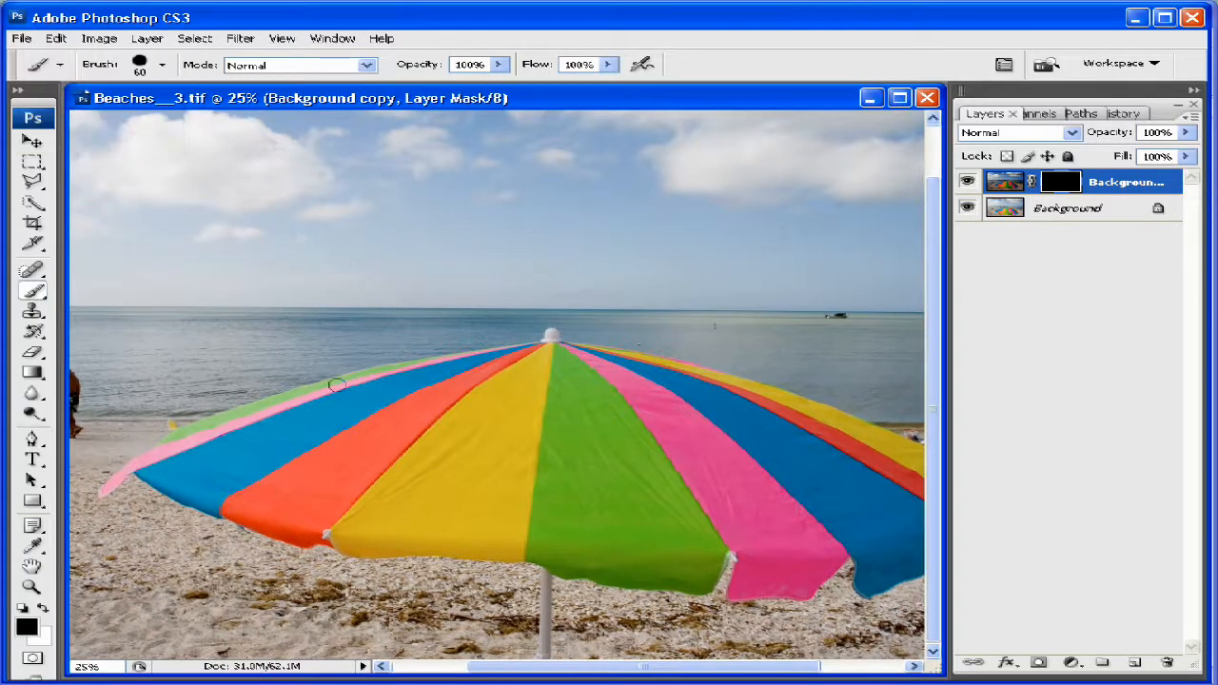
- Select the umbrella's far-left green stripe and part of the adjoining sea with the Magic Wand, adding areas to the selection
{"action": "left_click_drag", "start_coordinate": [337, 399], "coordinate": [378, 285]}
{"action": "key", "text": "ctrl+plus"}
{"action": "key", "text": "ctrl+plus"}
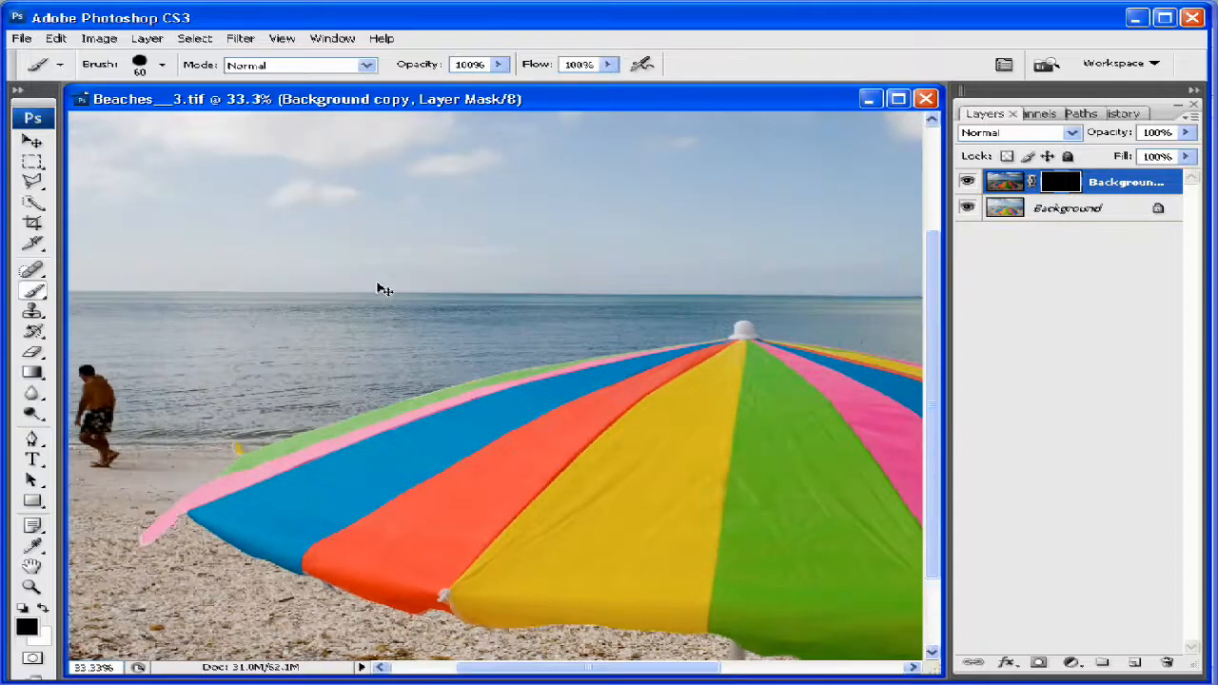
{"action": "left_click_drag", "start_coordinate": [357, 407], "coordinate": [402, 380]}
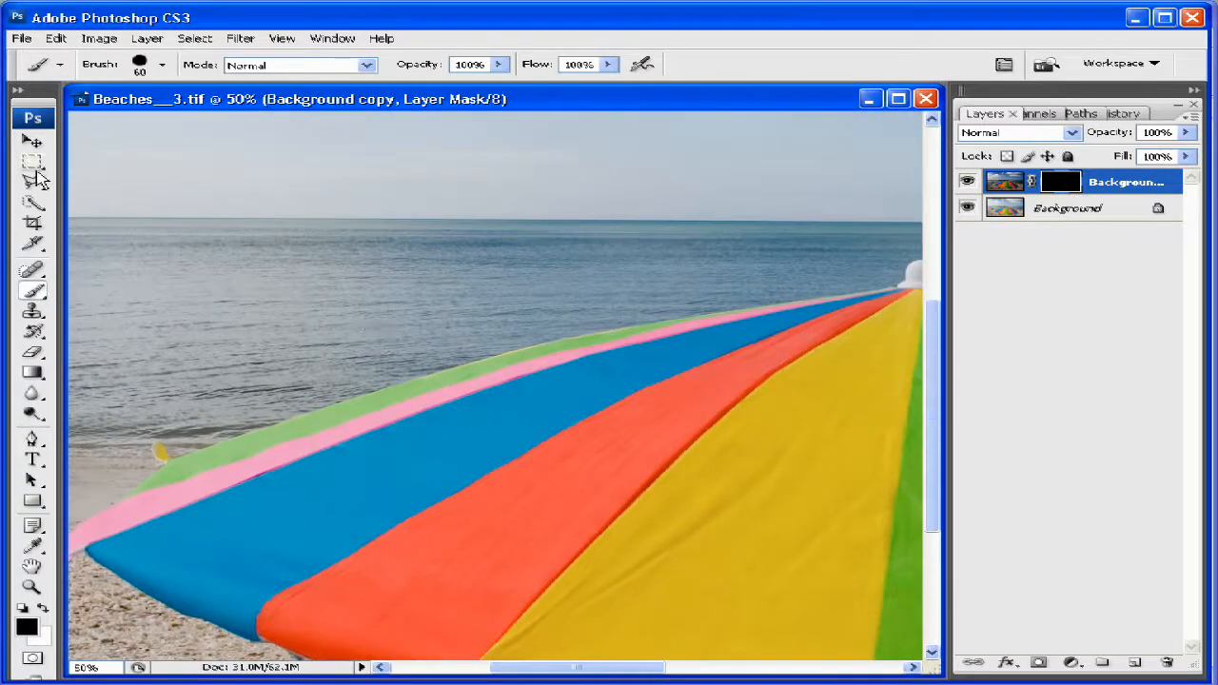
{"action": "left_click", "coordinate": [34, 203]}
{"action": "left_click_drag", "start_coordinate": [36, 206], "coordinate": [111, 220]}
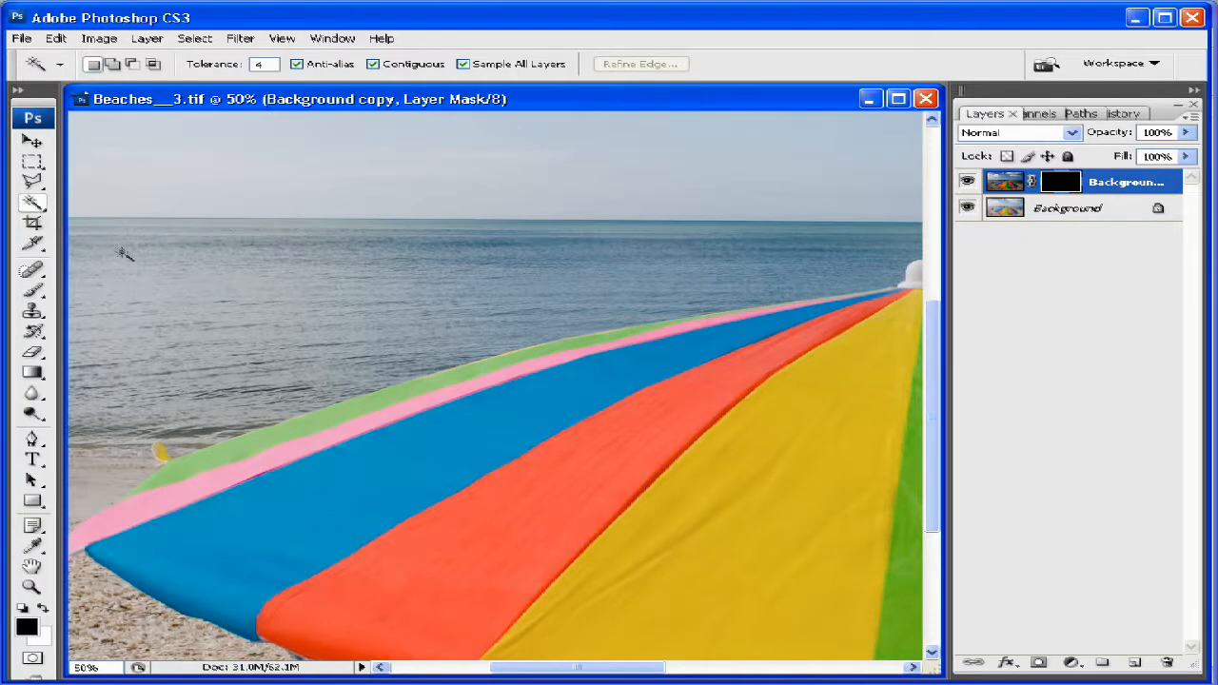
{"action": "left_click", "coordinate": [192, 464]}
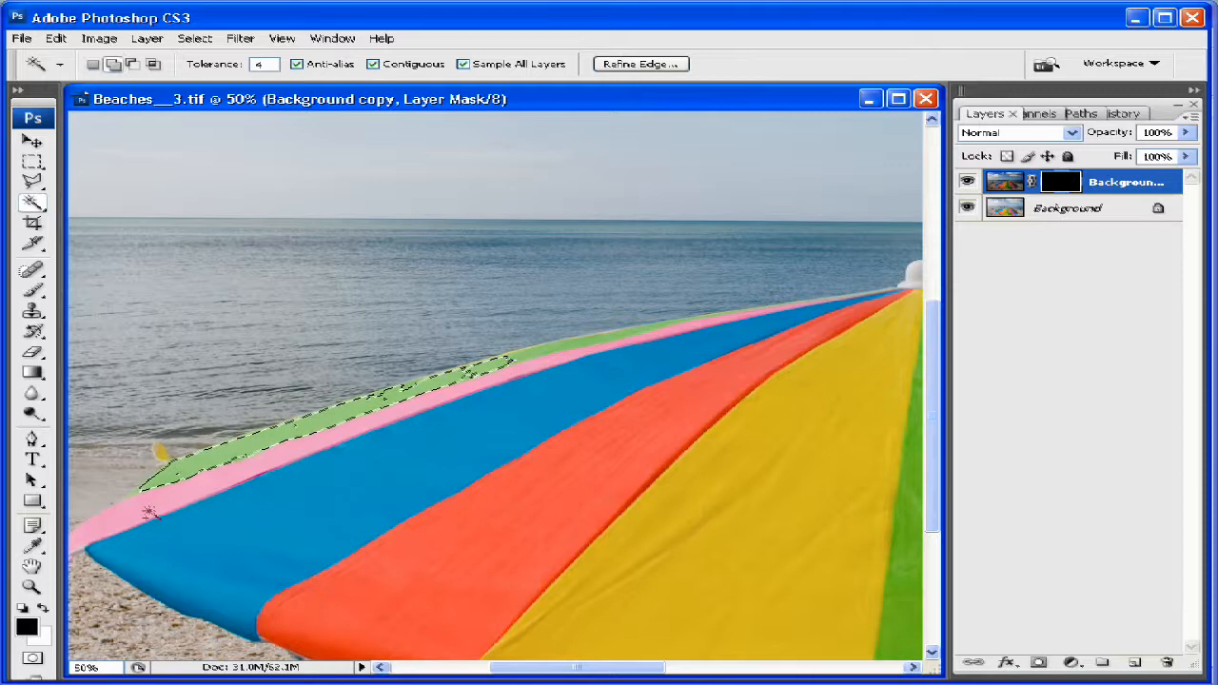
{"action": "left_click", "coordinate": [635, 319], "text": "shift"}
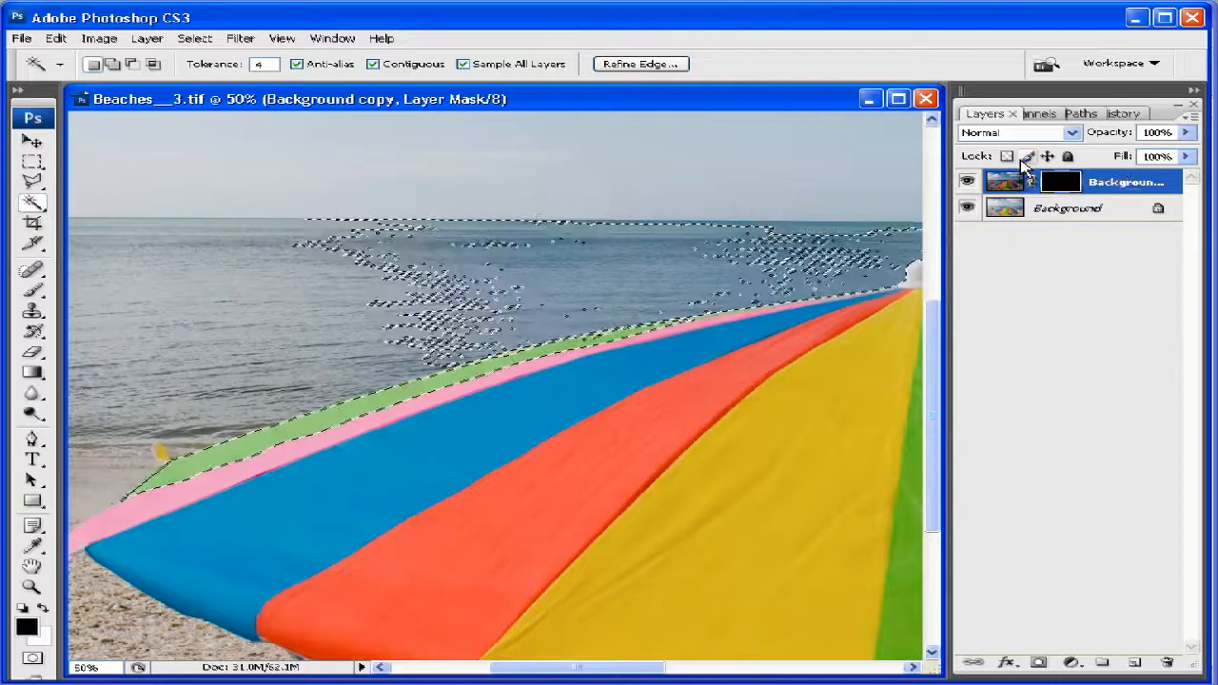
- Fill the selected area of the layer mask with white and deselect it
{"action": "key", "text": "ctrl+BackSpace"}
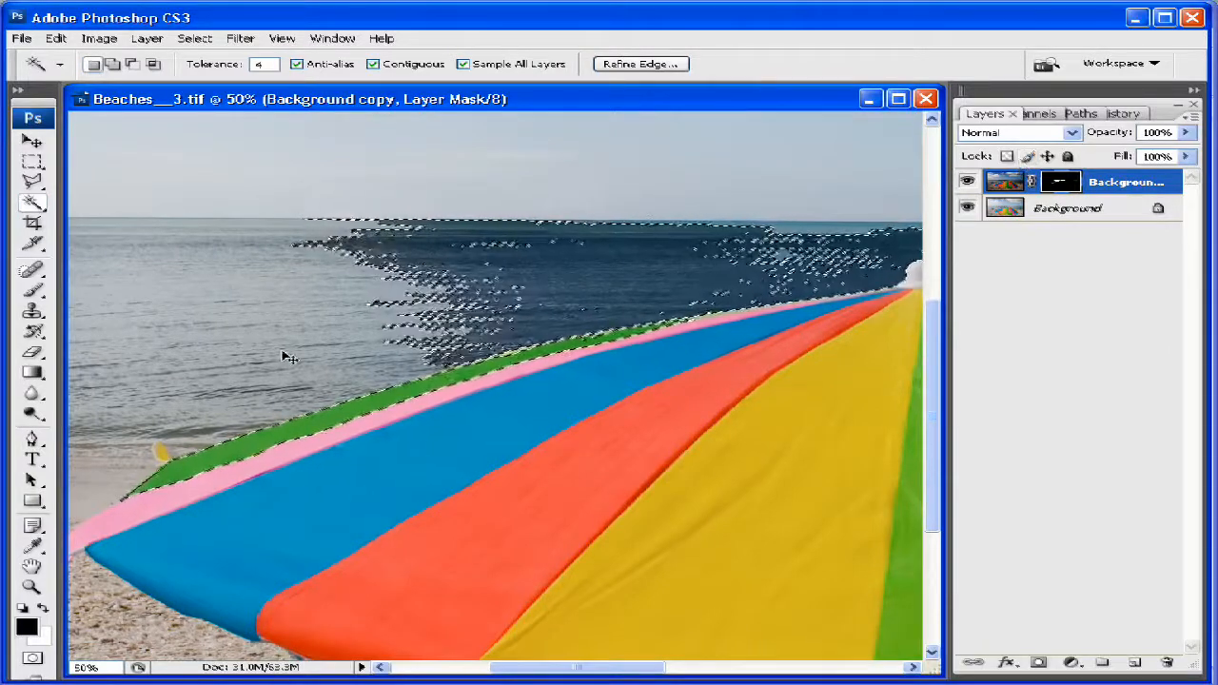
{"action": "key", "text": "ctrl+d"}
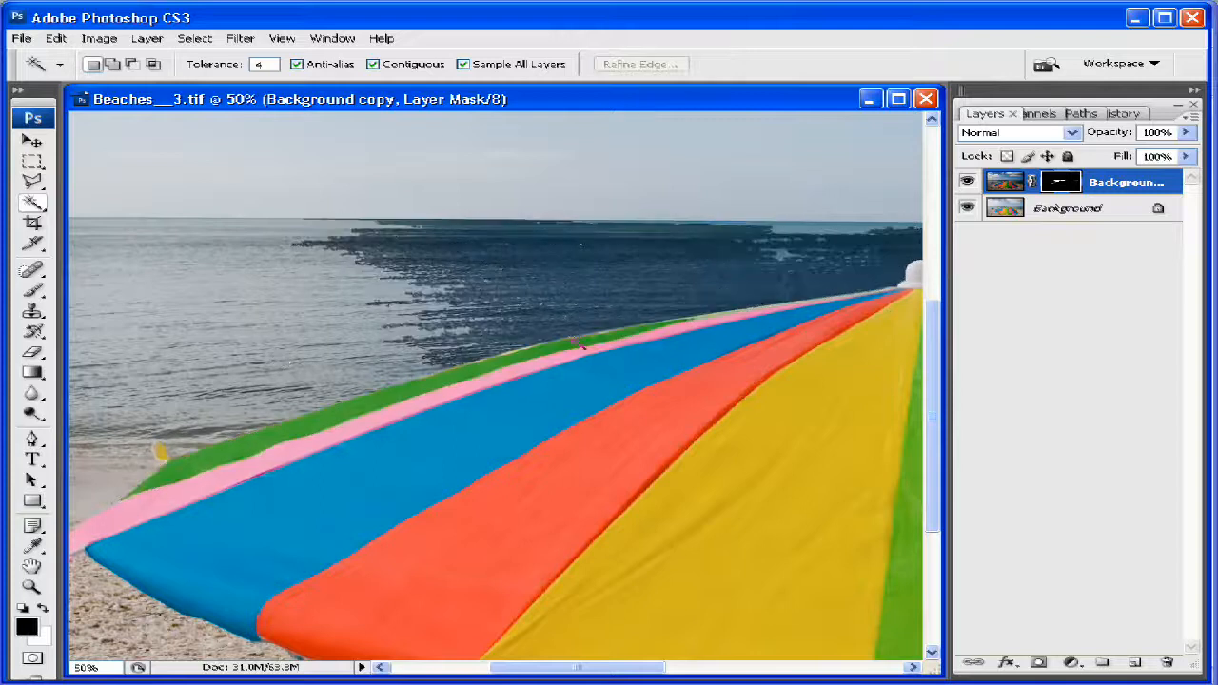
- Paint black on the layer mask with the Brush at size 60 over the darkened sea from the umbrella's cap to the right end of the horizon
{"action": "left_click_drag", "start_coordinate": [773, 325], "coordinate": [358, 402]}
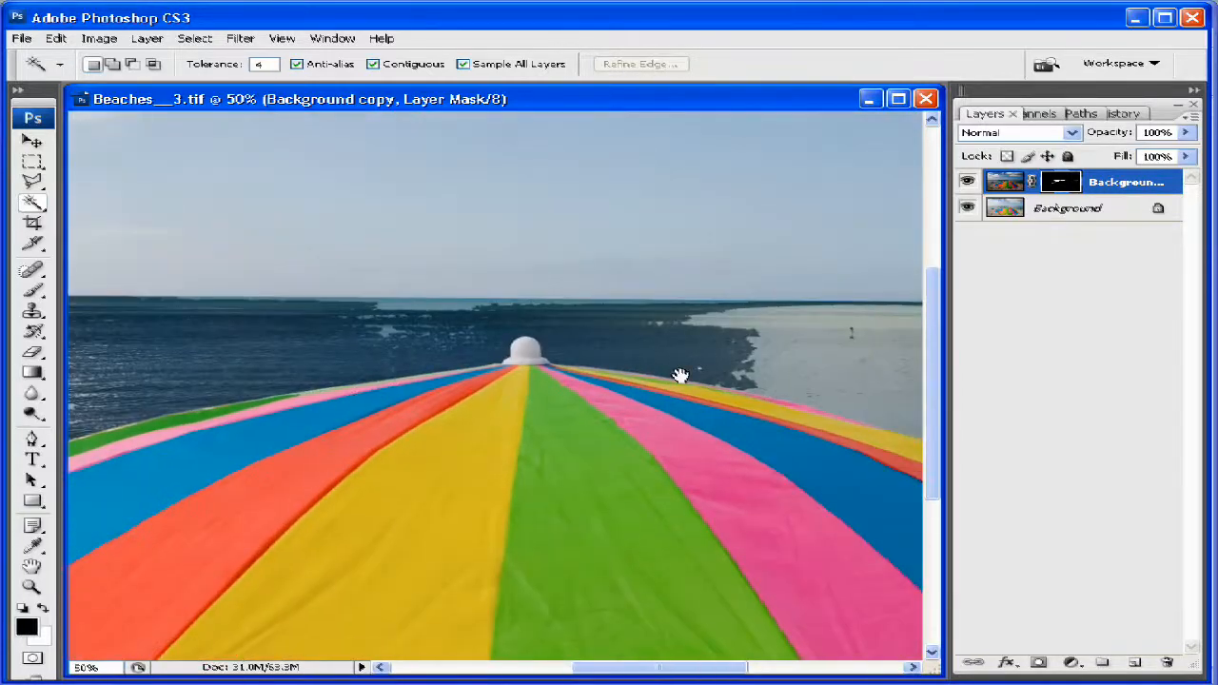
{"action": "left_click_drag", "start_coordinate": [680, 376], "coordinate": [659, 385]}
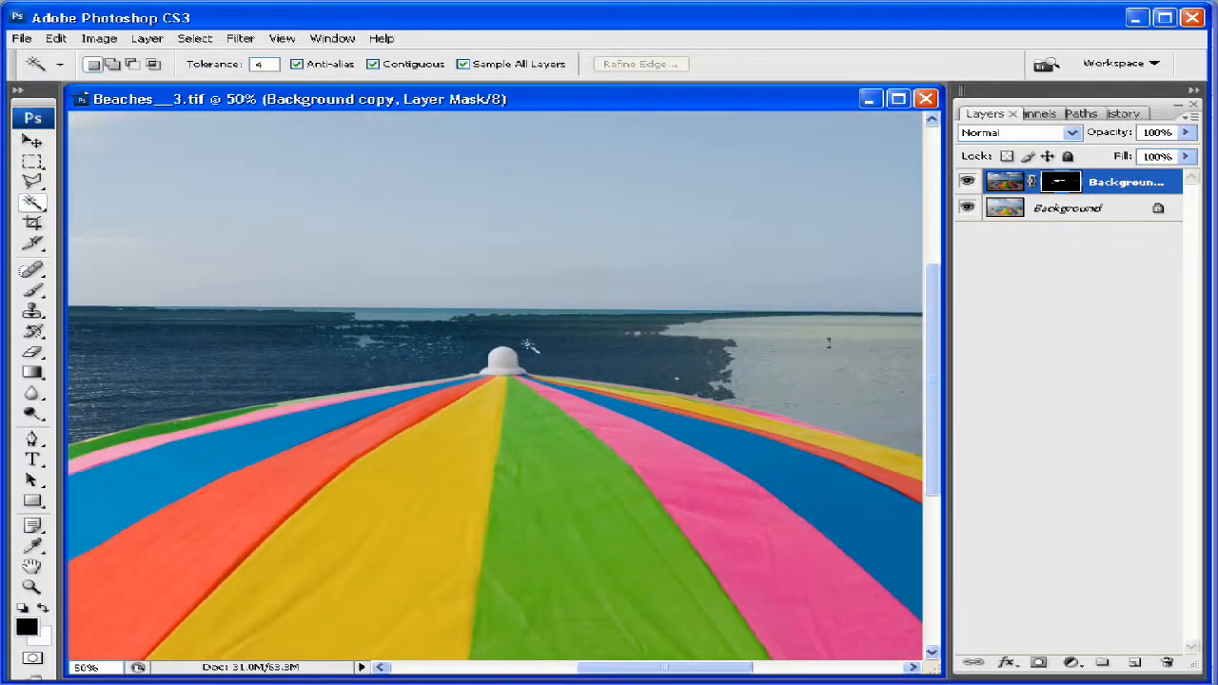
{"action": "key", "text": "b"}
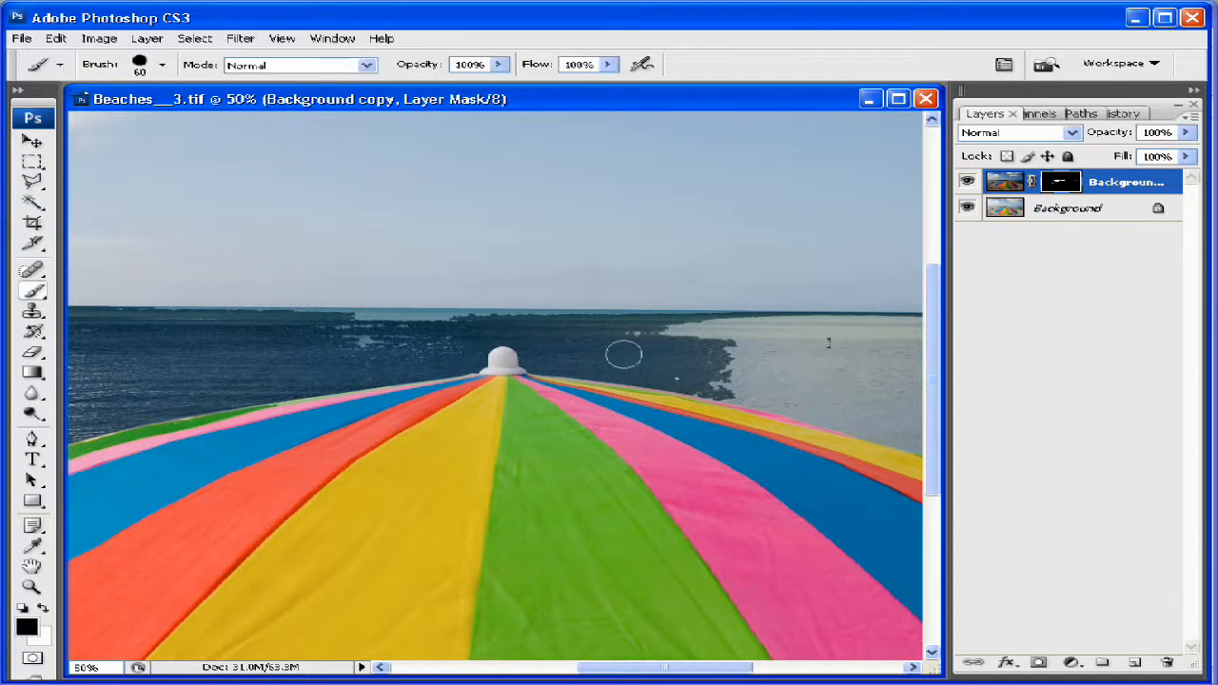
{"action": "mouse_move", "coordinate": [474, 283]}
{"action": "left_mouse_down"}
{"action": "mouse_move", "coordinate": [585, 363]}
{"action": "mouse_move", "coordinate": [477, 234]}
{"action": "mouse_move", "coordinate": [813, 408]}
{"action": "mouse_move", "coordinate": [626, 348]}
{"action": "mouse_move", "coordinate": [633, 271]}
{"action": "mouse_move", "coordinate": [890, 316]}
{"action": "left_mouse_up"}
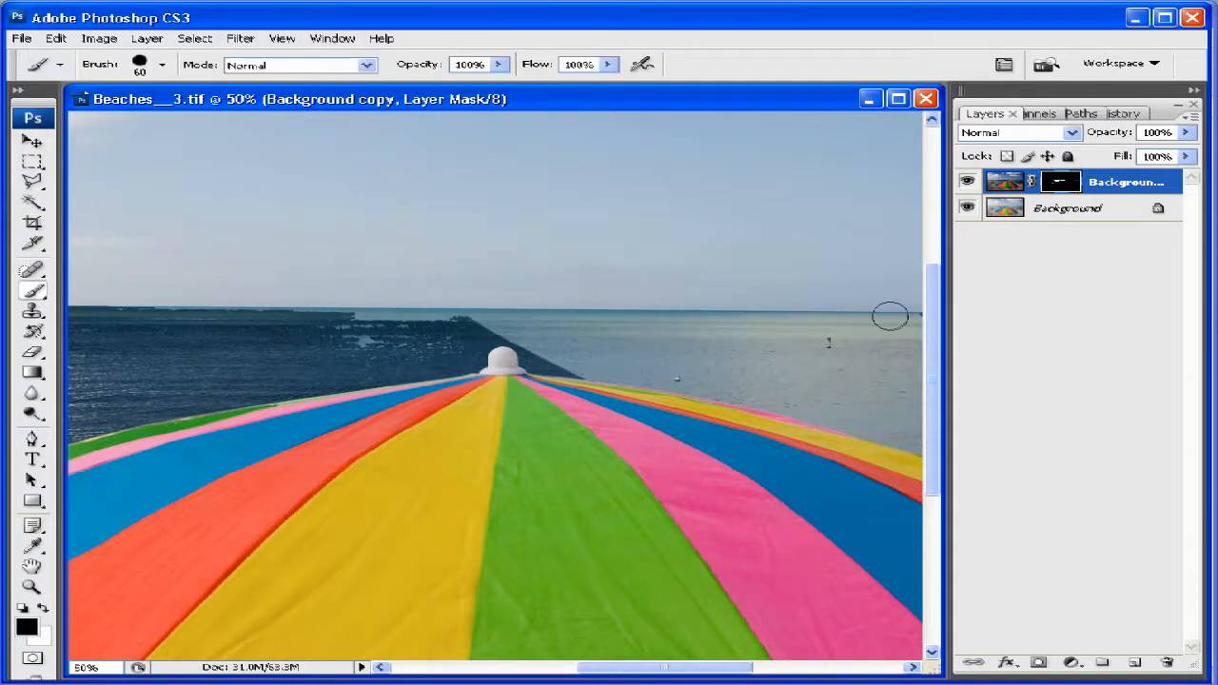
{"action": "left_click_drag", "start_coordinate": [783, 286], "coordinate": [486, 375]}
{"action": "left_click_drag", "start_coordinate": [658, 402], "coordinate": [874, 408]}
{"action": "left_click_drag", "start_coordinate": [776, 366], "coordinate": [509, 415]}
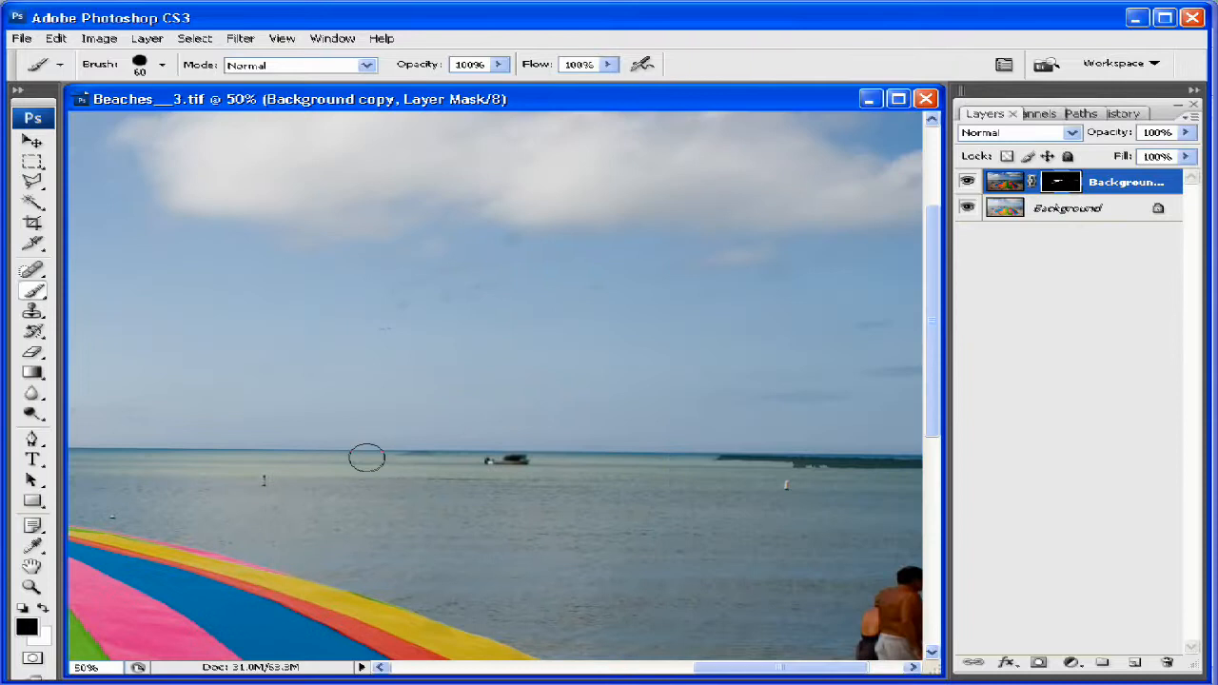
{"action": "mouse_move", "coordinate": [636, 463]}
{"action": "left_mouse_down"}
{"action": "mouse_move", "coordinate": [917, 462]}
{"action": "mouse_move", "coordinate": [502, 470]}
{"action": "left_mouse_up"}
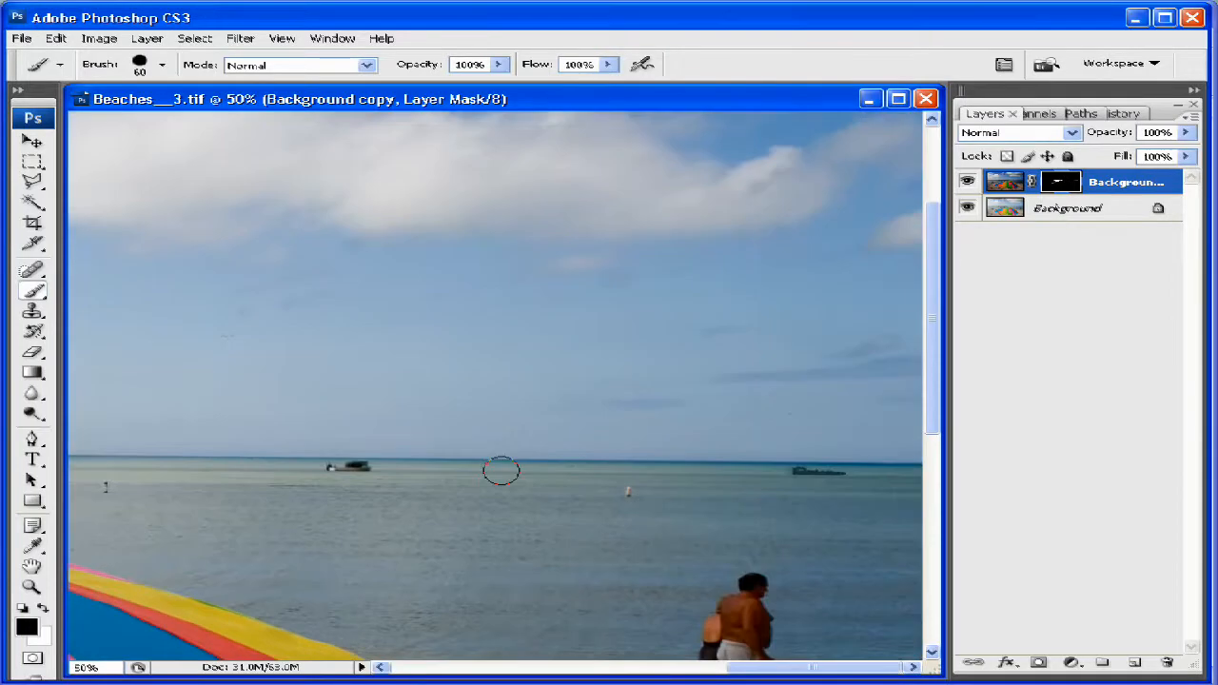
{"action": "left_click_drag", "start_coordinate": [314, 523], "coordinate": [748, 391]}
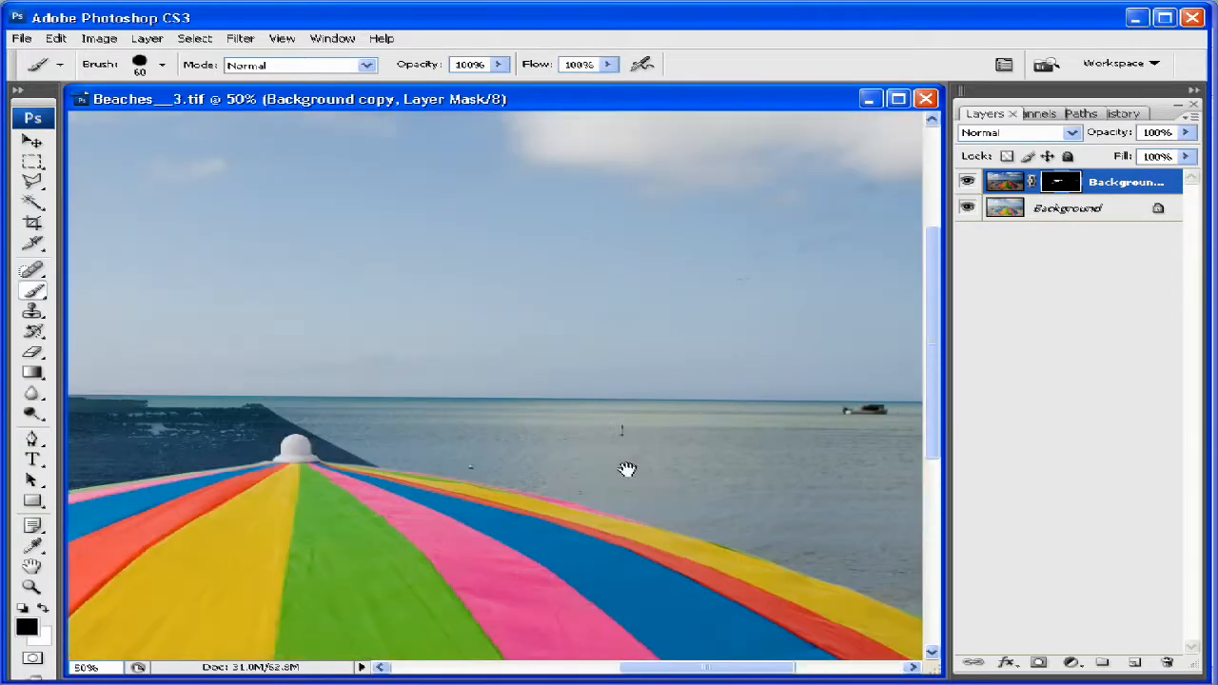
- Paint black on the layer mask over the darkened sea left of the umbrella's cap, down close to the umbrella's upper edge
{"action": "left_click_drag", "start_coordinate": [317, 457], "coordinate": [580, 465]}
{"action": "mouse_move", "coordinate": [532, 393]}
{"action": "left_mouse_down"}
{"action": "mouse_move", "coordinate": [428, 375]}
{"action": "mouse_move", "coordinate": [323, 406]}
{"action": "mouse_move", "coordinate": [424, 441]}
{"action": "mouse_move", "coordinate": [423, 453]}
{"action": "mouse_move", "coordinate": [393, 440]}
{"action": "mouse_move", "coordinate": [302, 462]}
{"action": "mouse_move", "coordinate": [427, 404]}
{"action": "left_mouse_up"}
{"action": "mouse_move", "coordinate": [347, 447]}
{"action": "left_mouse_down"}
{"action": "mouse_move", "coordinate": [532, 391]}
{"action": "mouse_move", "coordinate": [427, 360]}
{"action": "mouse_move", "coordinate": [388, 477]}
{"action": "mouse_move", "coordinate": [322, 498]}
{"action": "mouse_move", "coordinate": [372, 515]}
{"action": "mouse_move", "coordinate": [539, 464]}
{"action": "mouse_move", "coordinate": [618, 453]}
{"action": "mouse_move", "coordinate": [671, 464]}
{"action": "mouse_move", "coordinate": [552, 464]}
{"action": "left_mouse_up"}
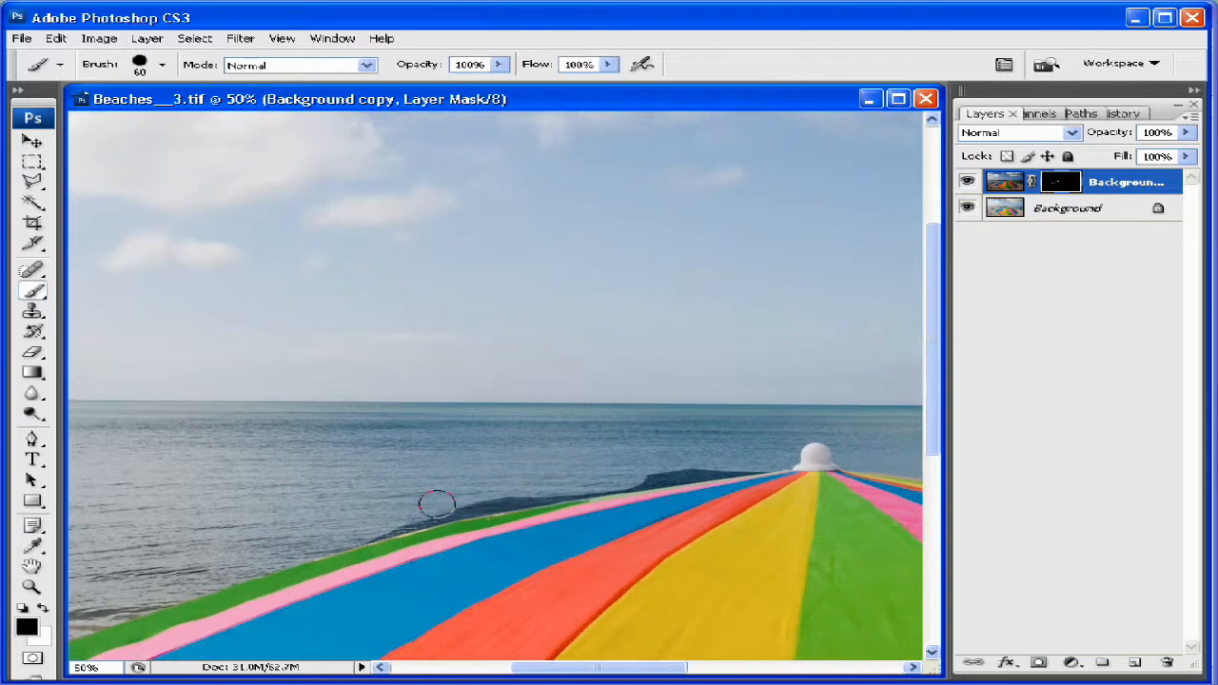
{"action": "left_click_drag", "start_coordinate": [436, 504], "coordinate": [397, 516]}
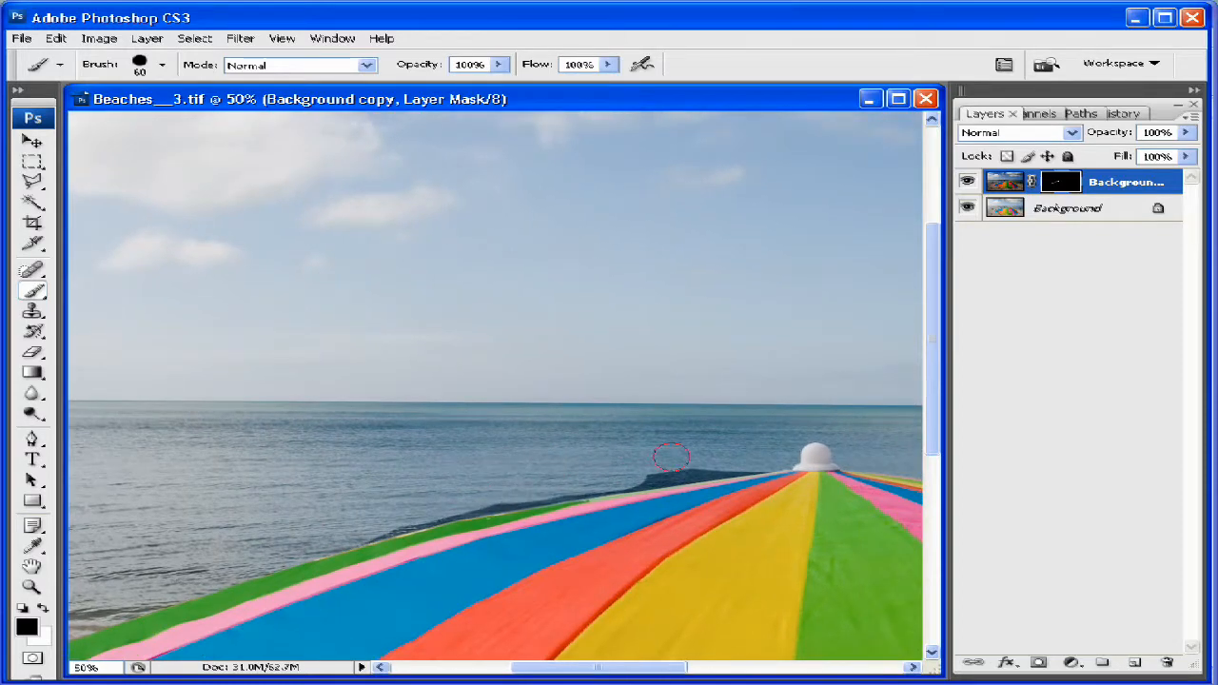
{"action": "left_click_drag", "start_coordinate": [655, 464], "coordinate": [731, 452]}
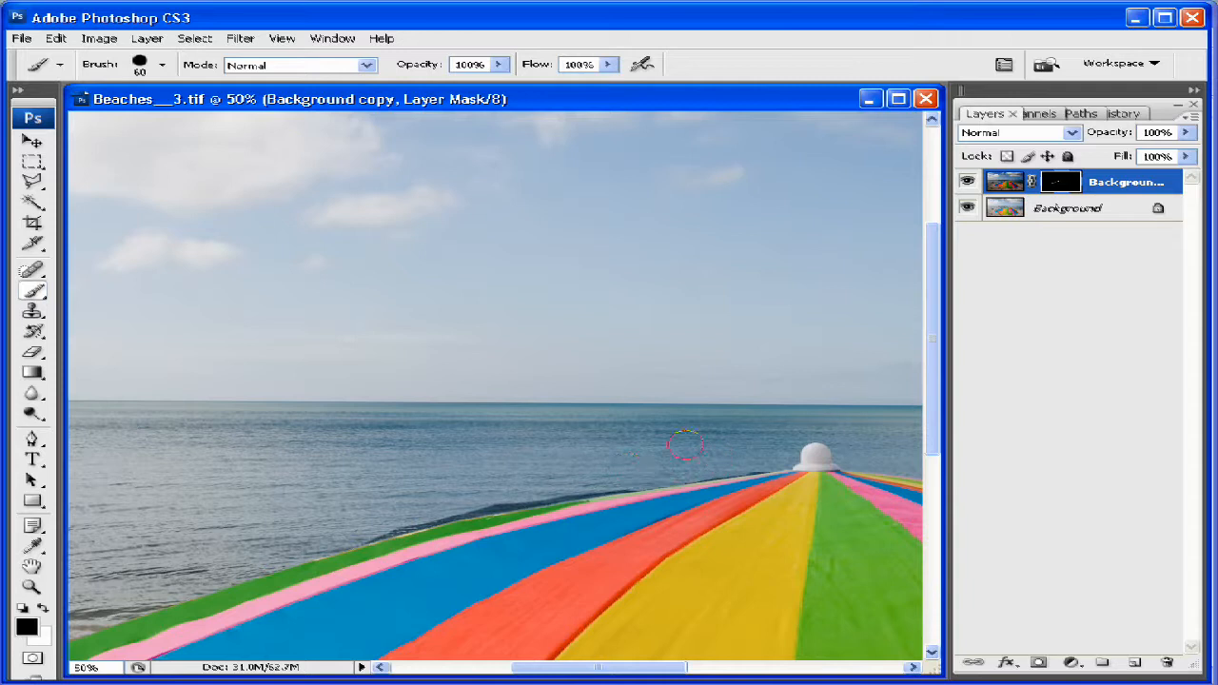
- Paint white on the layer mask over the sea along the upper edge of the umbrella's far-left green stripe, at 100% zoom
{"action": "left_click_drag", "start_coordinate": [485, 461], "coordinate": [470, 429]}
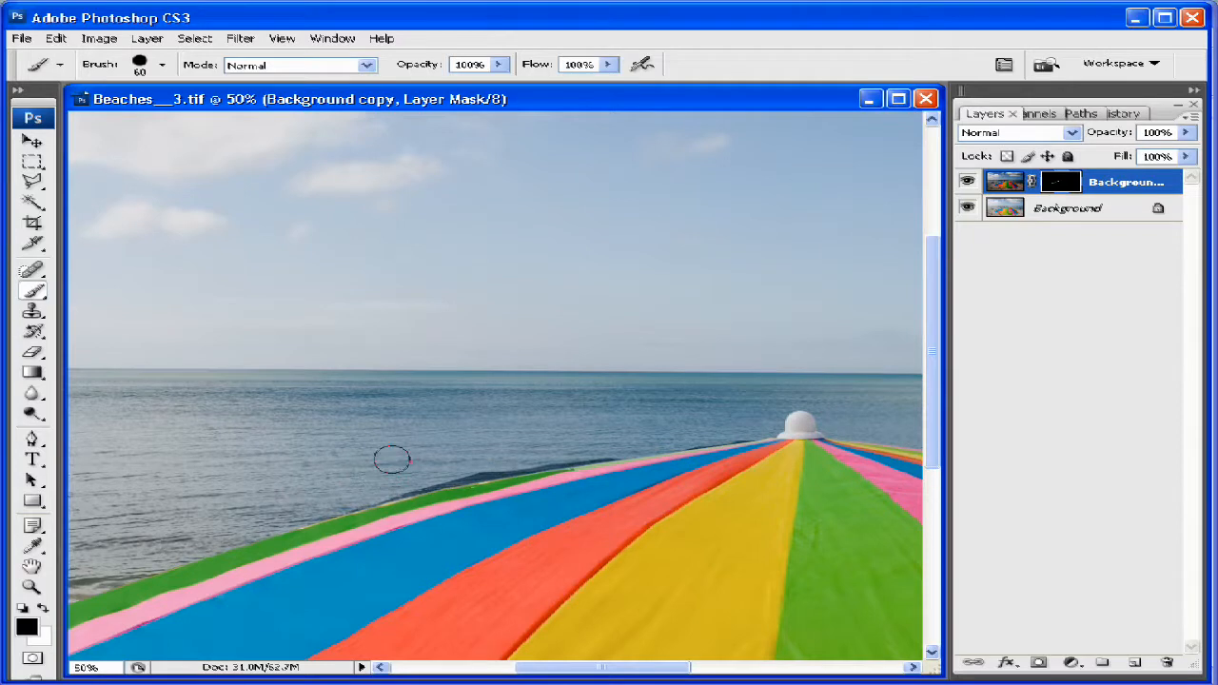
{"action": "key", "text": "ctrl+plus"}
{"action": "key", "text": "ctrl+plus"}
{"action": "left_click_drag", "start_coordinate": [375, 562], "coordinate": [477, 365]}
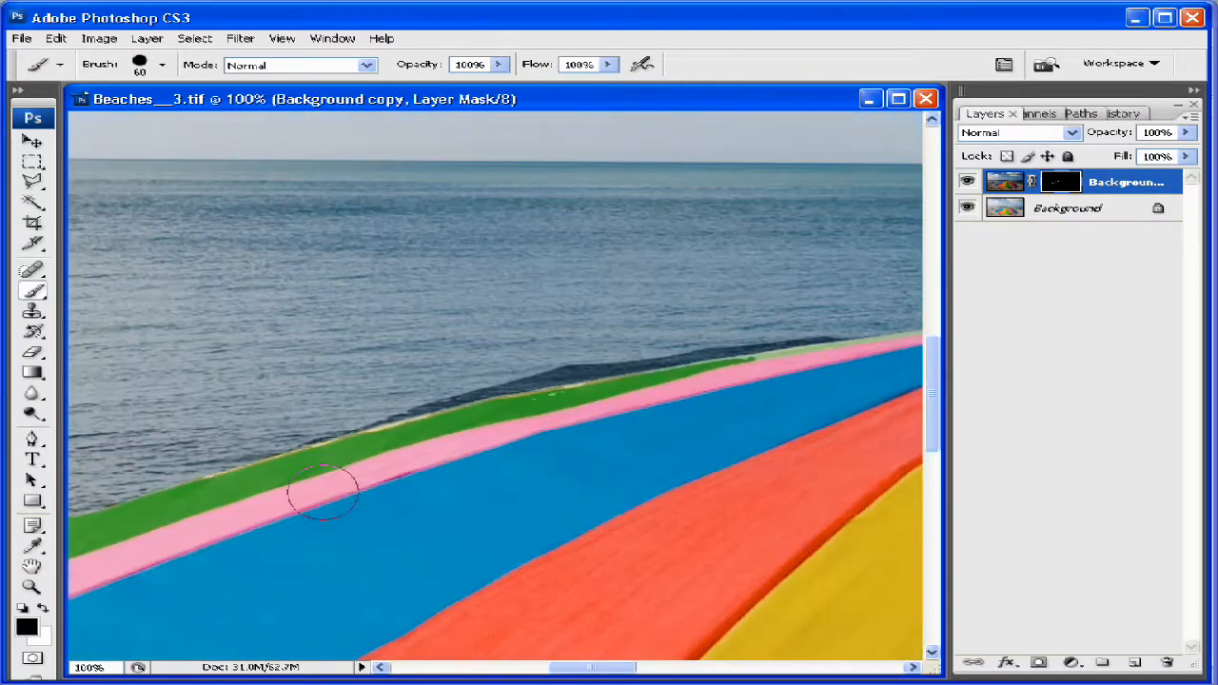
{"action": "key", "text": "x"}
{"action": "mouse_move", "coordinate": [211, 464]}
{"action": "left_mouse_down"}
{"action": "mouse_move", "coordinate": [207, 455]}
{"action": "mouse_move", "coordinate": [299, 417]}
{"action": "mouse_move", "coordinate": [633, 350]}
{"action": "left_mouse_up"}
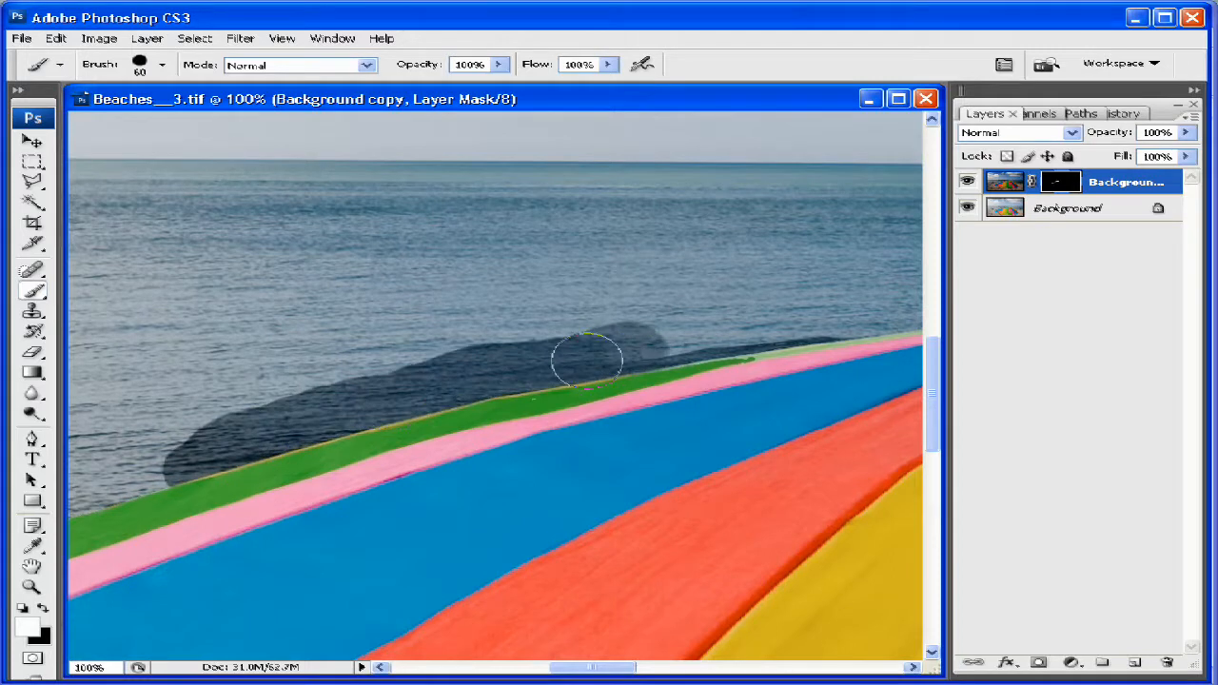
{"action": "mouse_move", "coordinate": [716, 312]}
{"action": "left_mouse_down"}
{"action": "mouse_move", "coordinate": [380, 443]}
{"action": "mouse_move", "coordinate": [467, 430]}
{"action": "mouse_move", "coordinate": [489, 416]}
{"action": "mouse_move", "coordinate": [479, 402]}
{"action": "mouse_move", "coordinate": [500, 400]}
{"action": "left_mouse_up"}
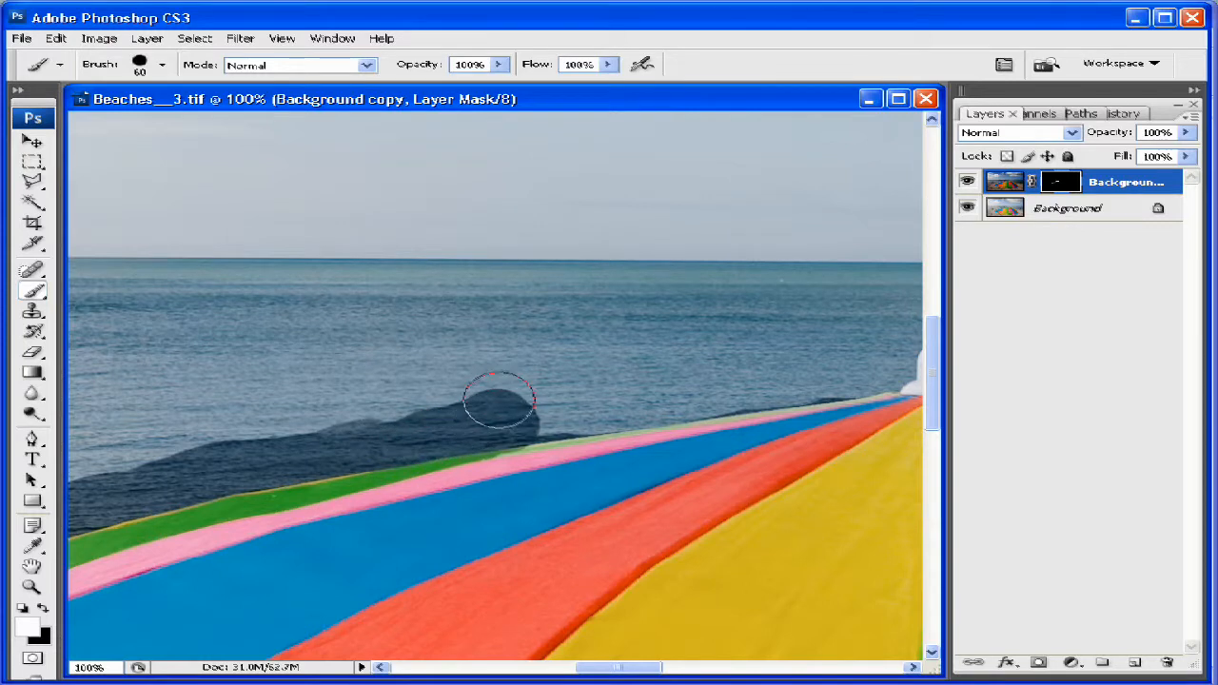
- Toggle the foreground and background colours, ending on white, and extend the painted mask area along the umbrella's edge toward its cap
{"action": "key", "text": "x"}
{"action": "key", "text": "x"}
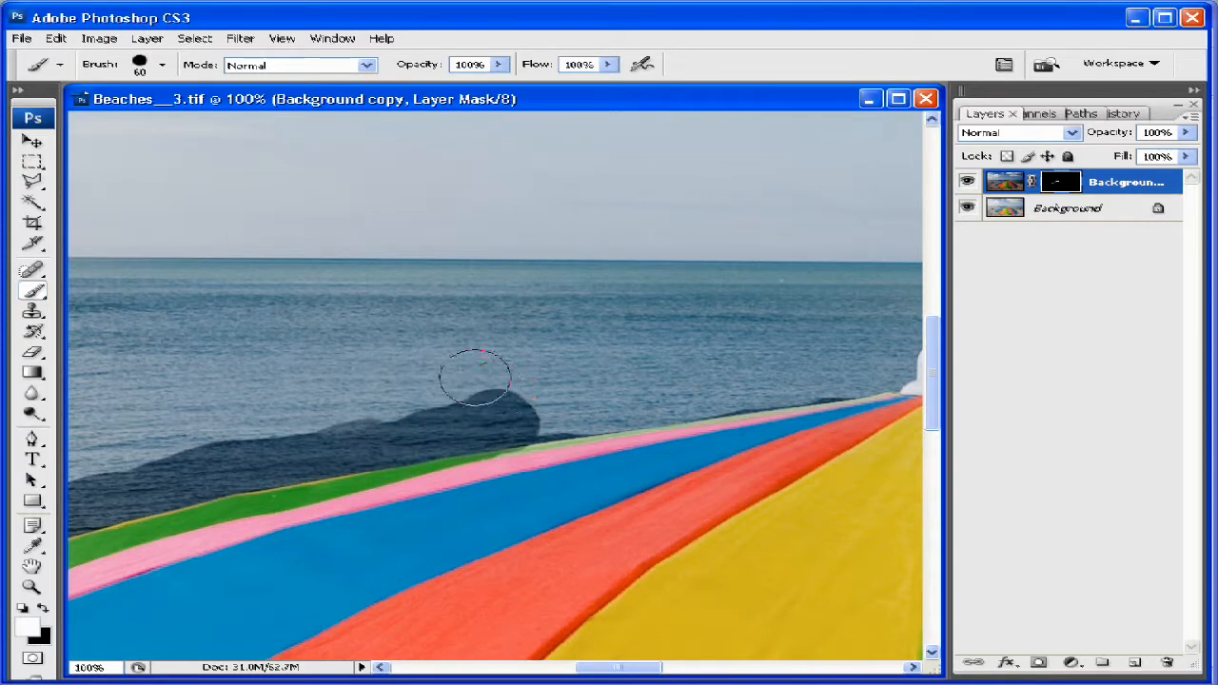
{"action": "key", "text": "x"}
{"action": "key", "text": "x"}
{"action": "key", "text": "x"}
{"action": "key", "text": "x"}
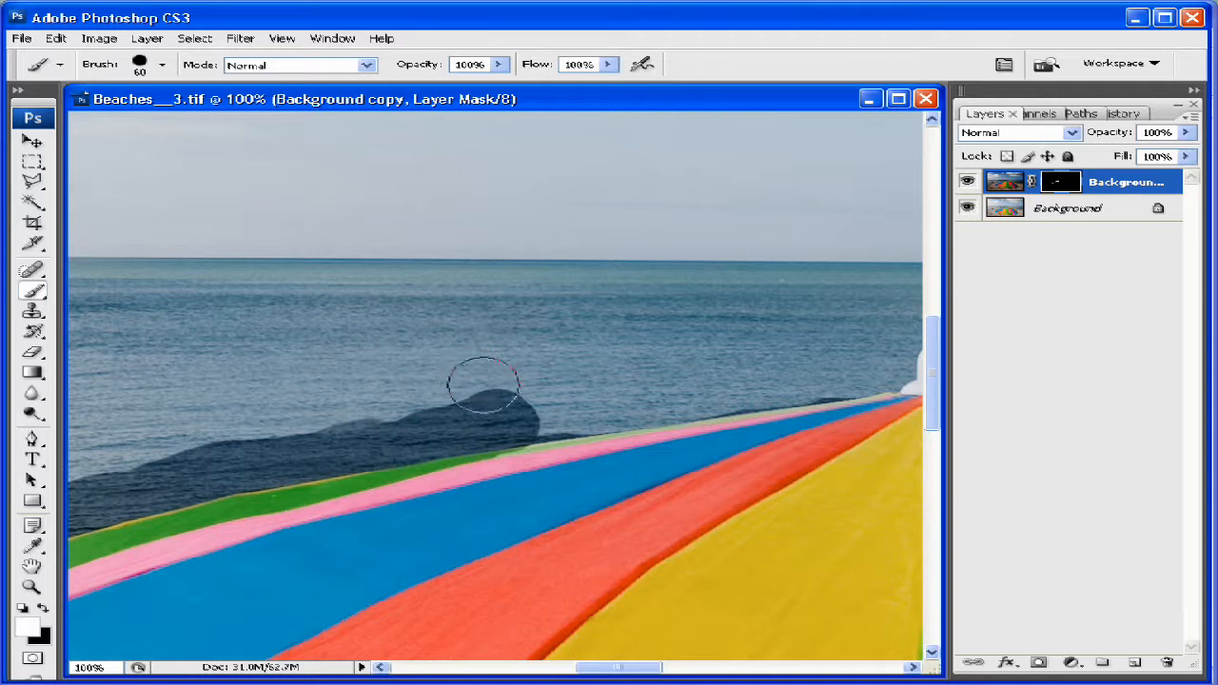
{"action": "mouse_move", "coordinate": [461, 431]}
{"action": "left_mouse_down"}
{"action": "mouse_move", "coordinate": [633, 392]}
{"action": "mouse_move", "coordinate": [584, 402]}
{"action": "mouse_move", "coordinate": [702, 396]}
{"action": "mouse_move", "coordinate": [602, 435]}
{"action": "left_mouse_up"}
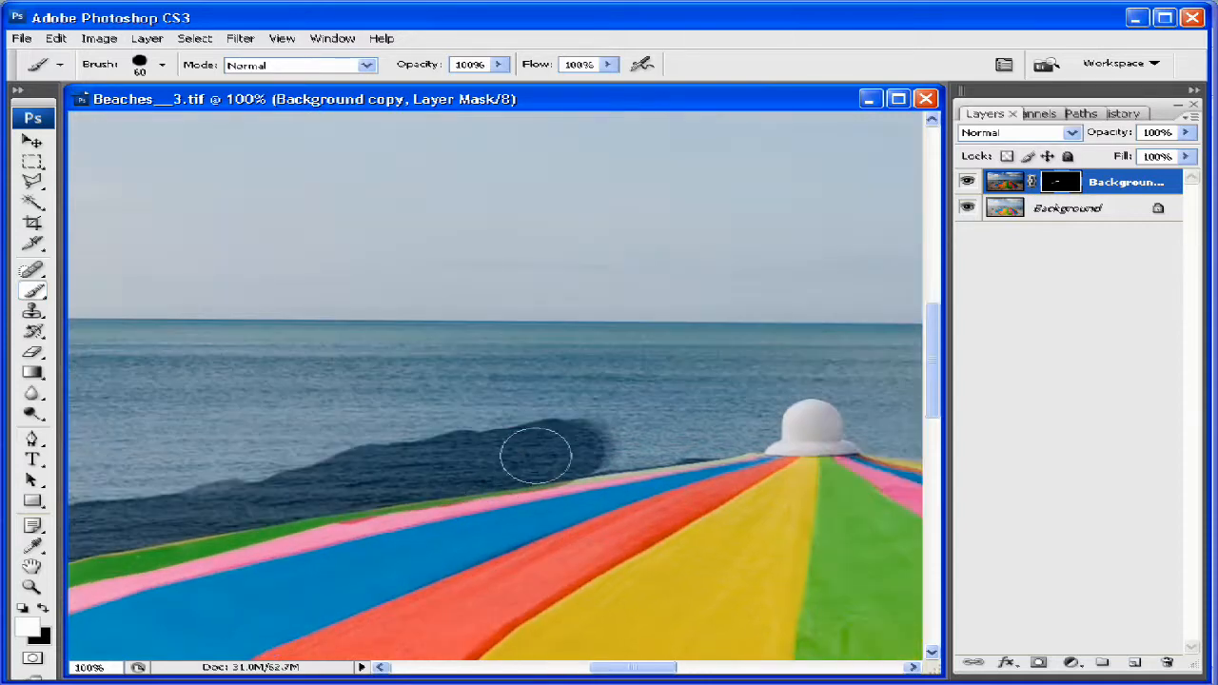